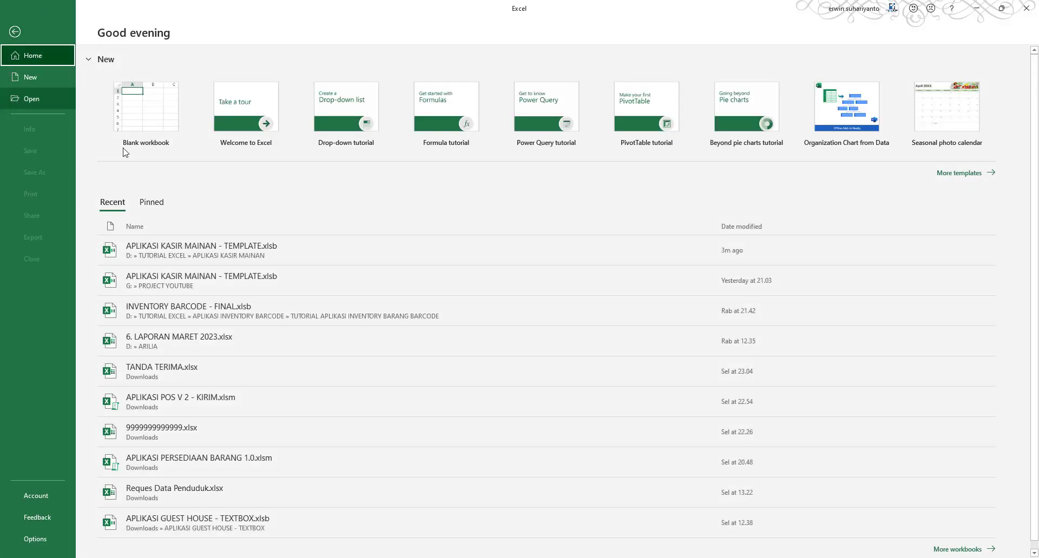
Open the recent workbook APLIKASI KASIR MAINAN - TEMPLATE.xlsb from the TUTORIAL EXCEL folder, reposition its dashboard and view the chart's year options
click(150, 246)
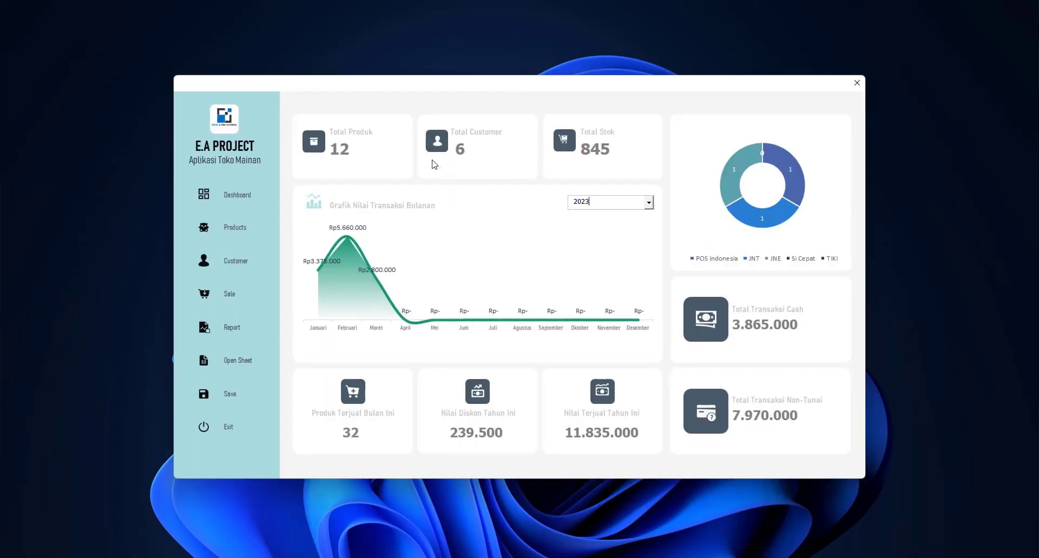
drag(472, 87, 492, 64)
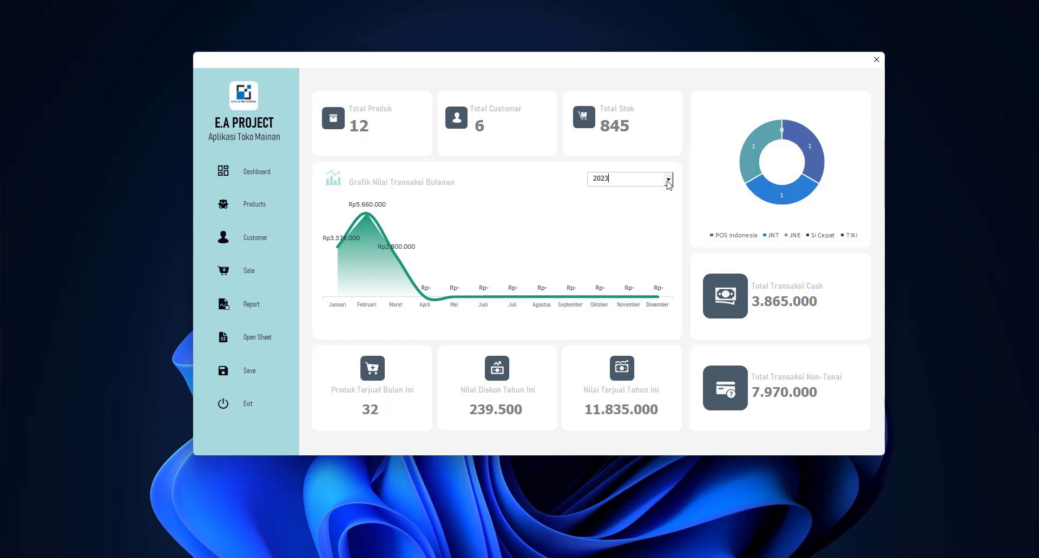
click(669, 179)
click(670, 180)
click(253, 208)
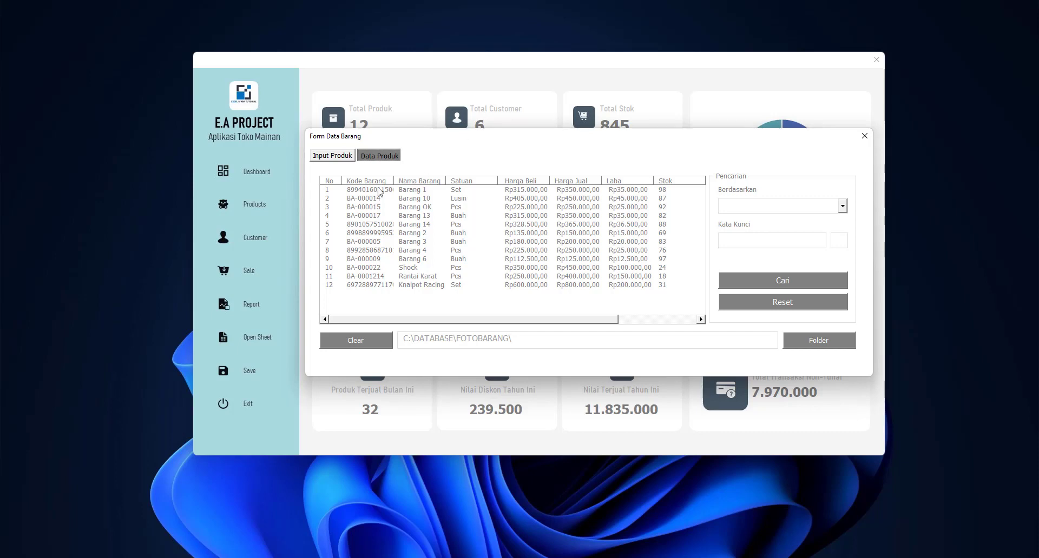
click(341, 157)
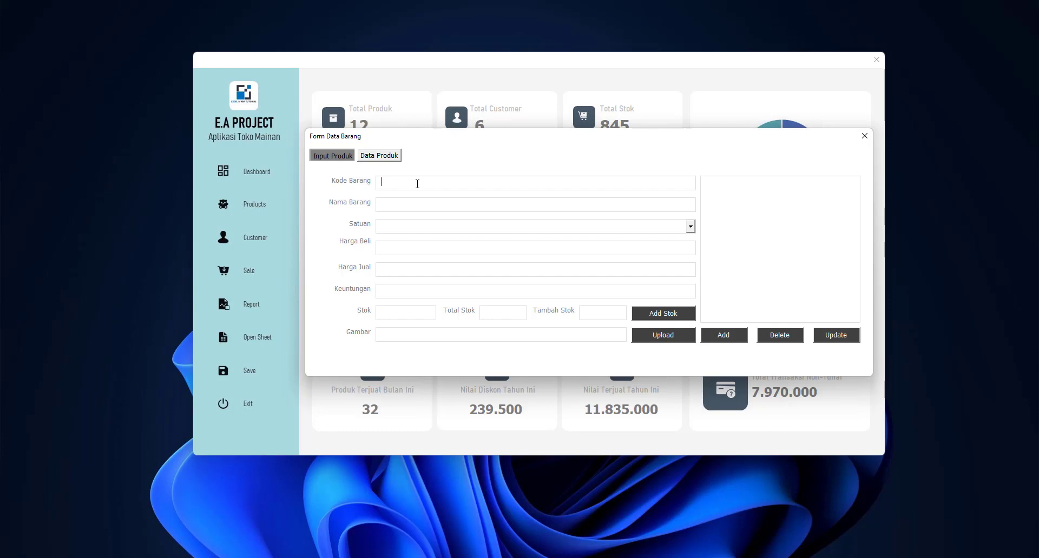
text(8998685187306)
key(Return)
text(MAinan)
key(BackSpace)
key(BackSpace)
key(BackSpace)
key(BackSpace)
key(BackSpace)
key(BackSpace)
text(Senapan AK 47 Mainan)
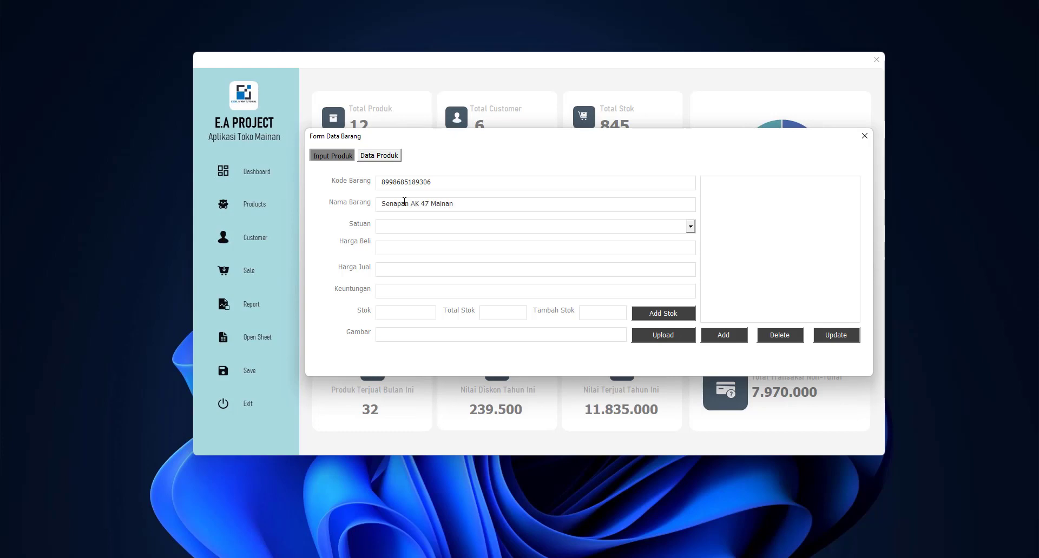
Set the product's unit to Pcs, purchase price to 85000, selling price to 125000 and stock to 10
click(689, 227)
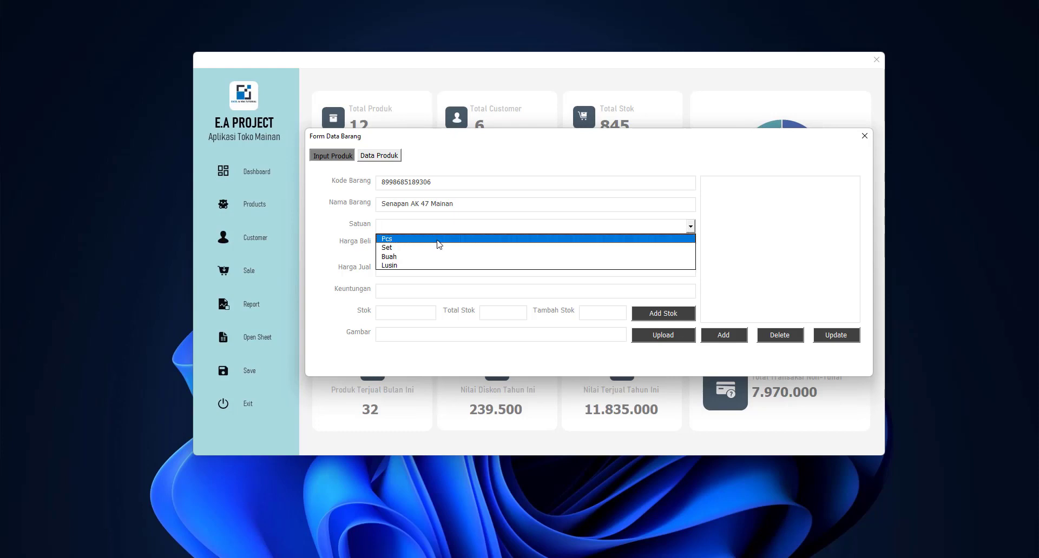
click(417, 238)
click(546, 250)
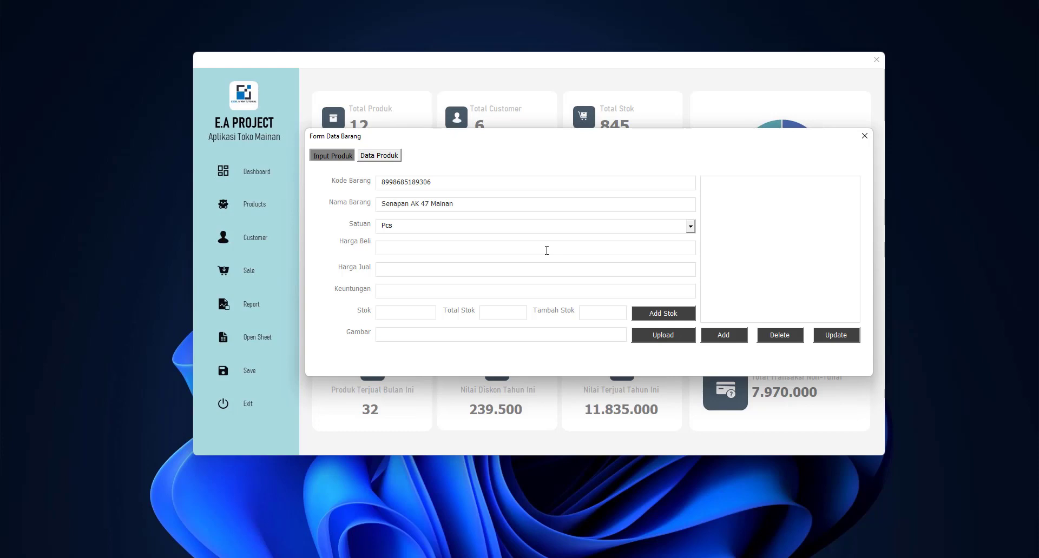
text(85000)
click(489, 274)
text(125000)
click(402, 312)
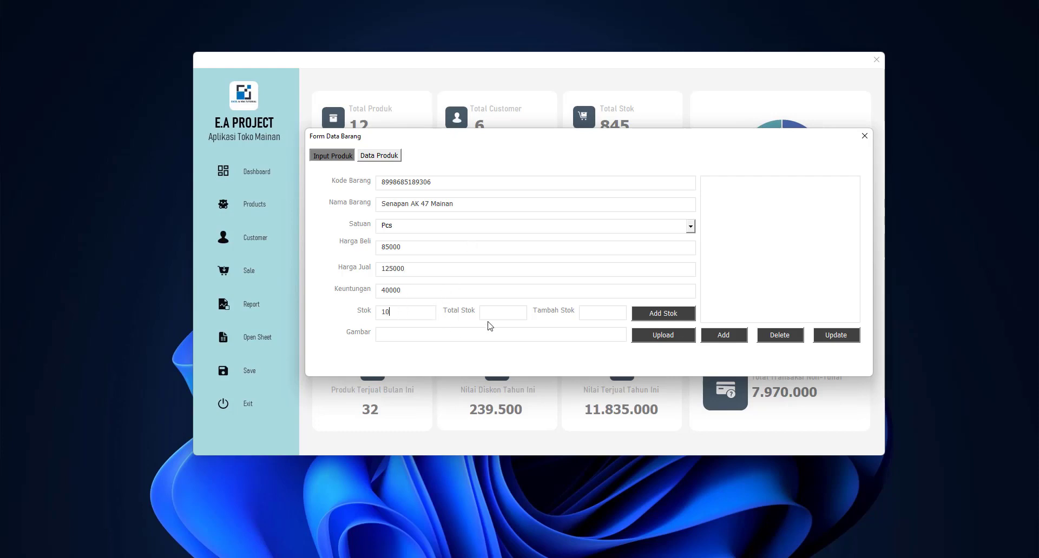
Upload GAMBAR 2.jpg from D:\TUTORIAL EXCEL\APLIKASI KASIR MAINAN\GAMBAR as the product picture
click(664, 336)
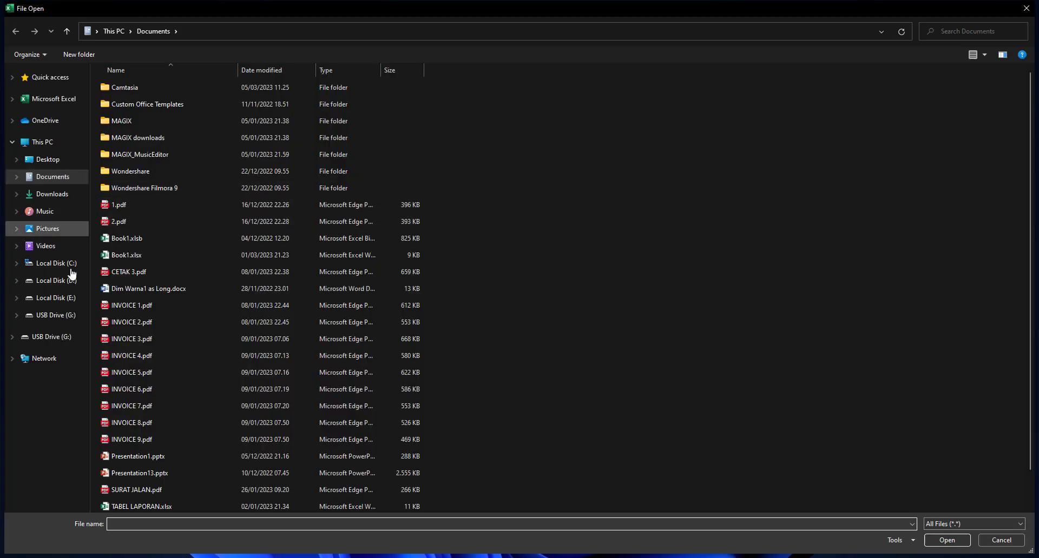
click(54, 280)
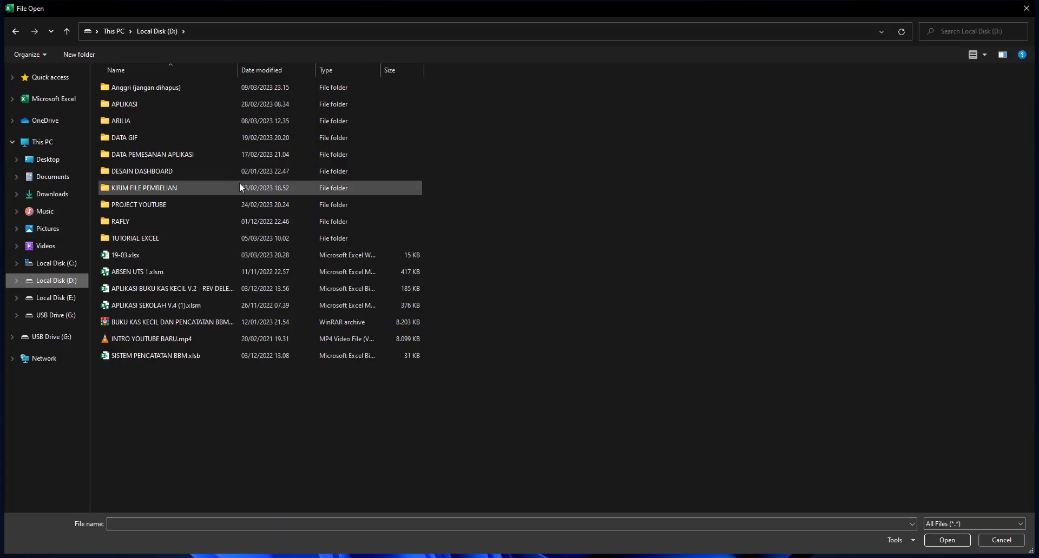
double_click(138, 238)
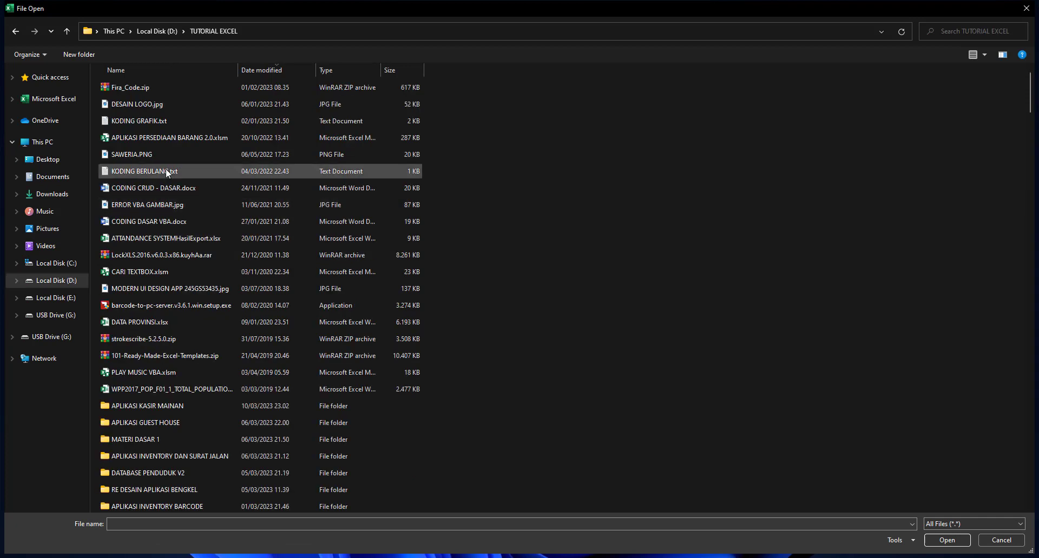
double_click(144, 406)
double_click(132, 92)
click(201, 113)
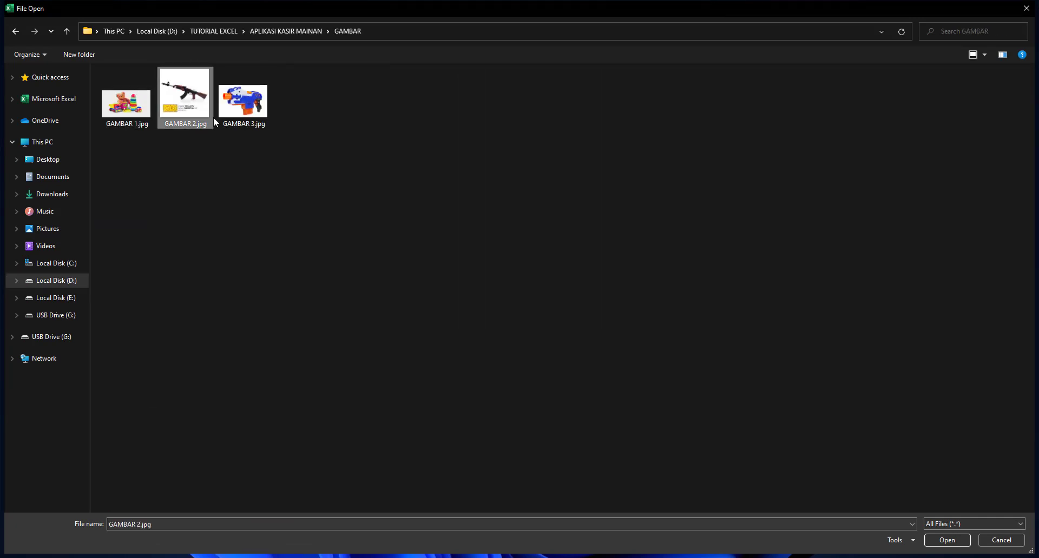
click(948, 541)
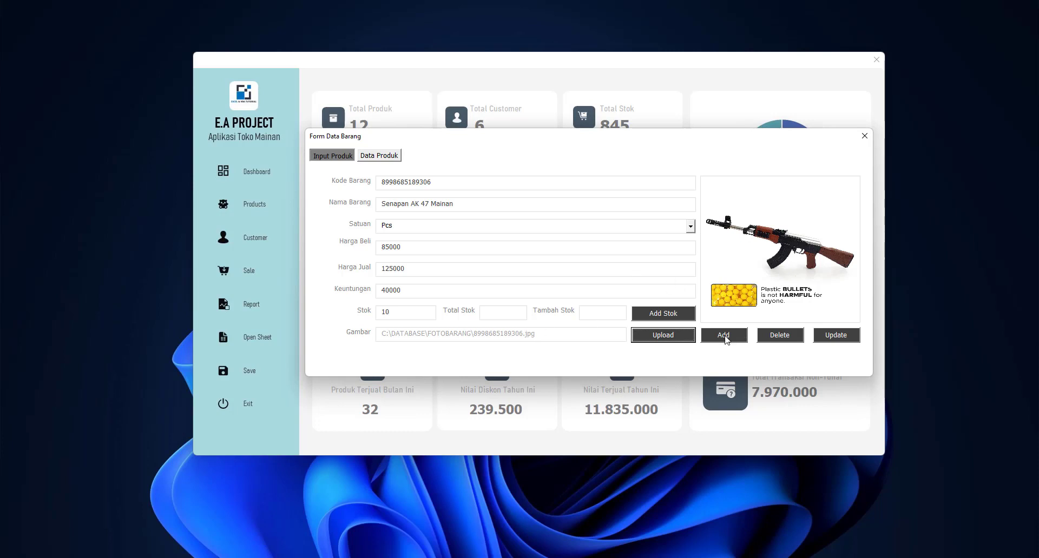
Add the completed product record to the database and check its entry in the product list
click(725, 335)
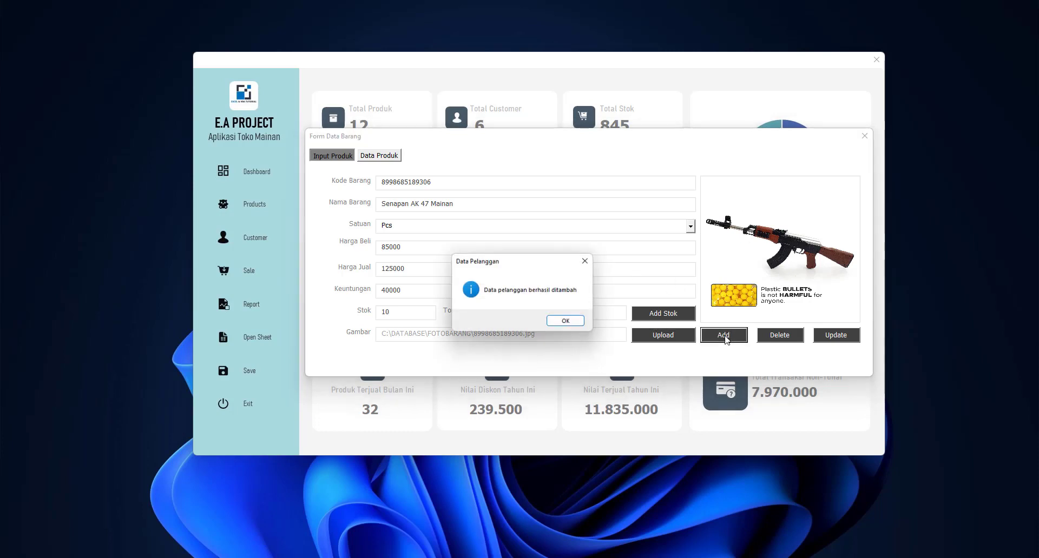
click(571, 324)
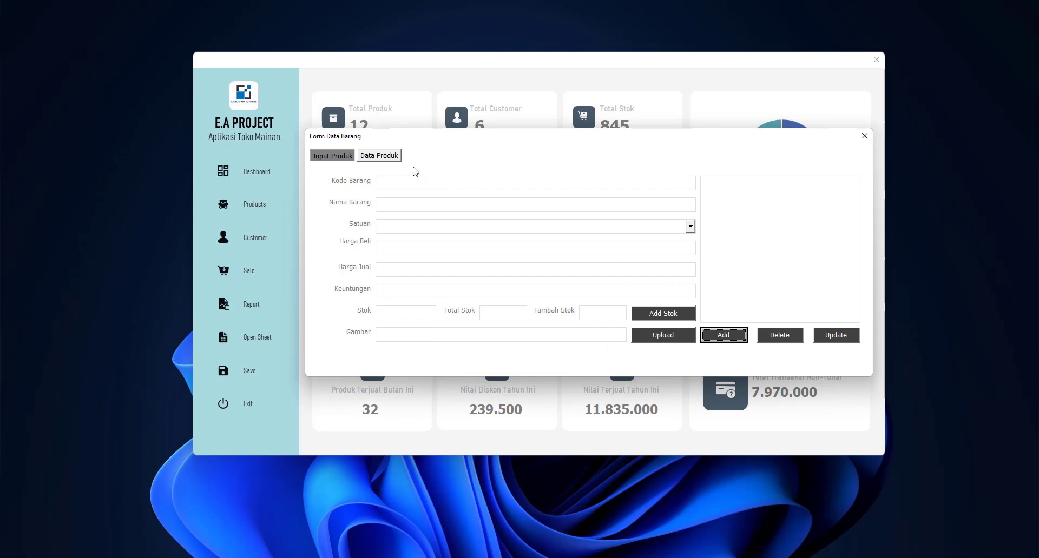
click(390, 158)
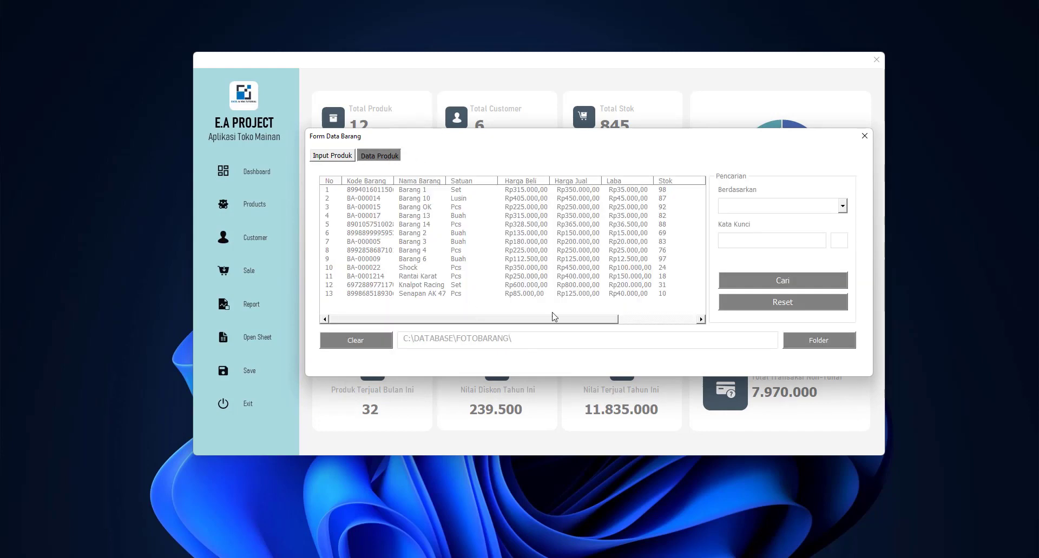
click(412, 295)
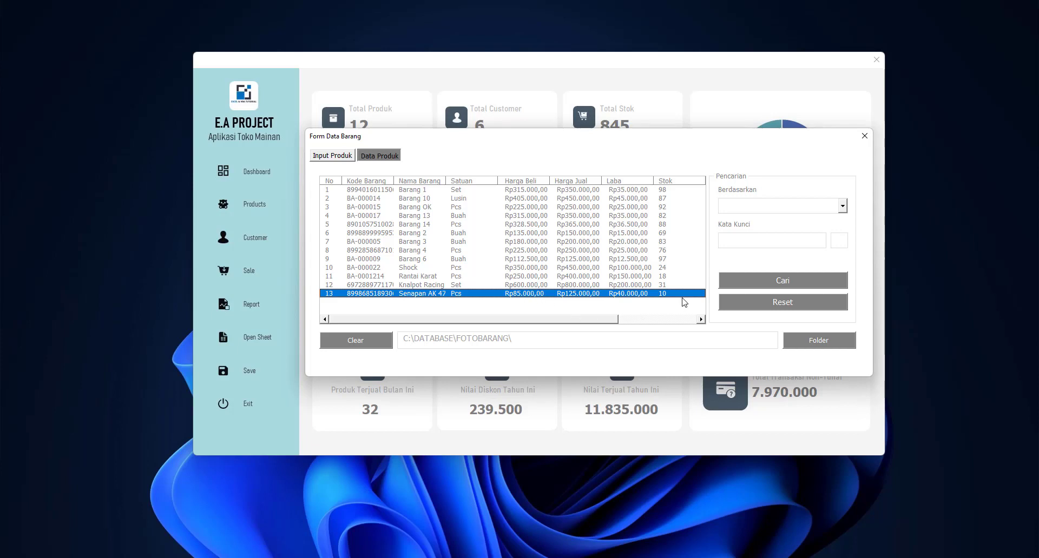
drag(606, 319, 522, 317)
Reopen the Senapan AK 47 Mainan record, add 10 to its stock and update the record
double_click(477, 296)
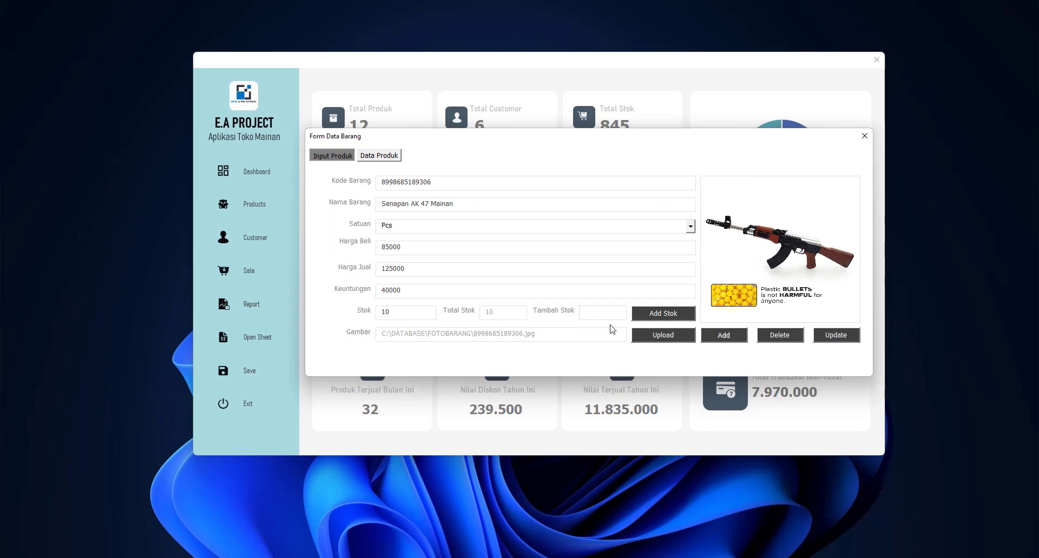
text(10)
click(662, 317)
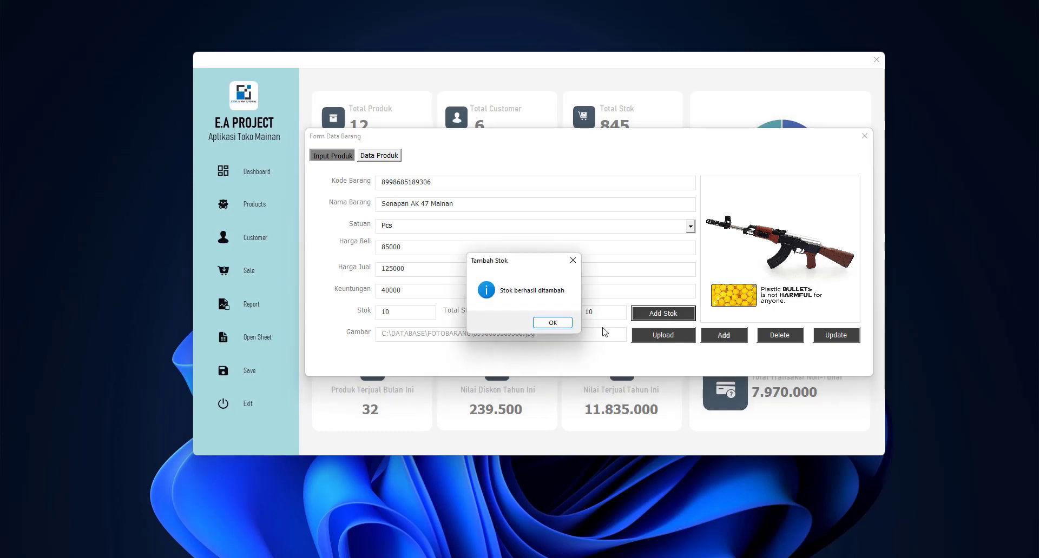
click(563, 323)
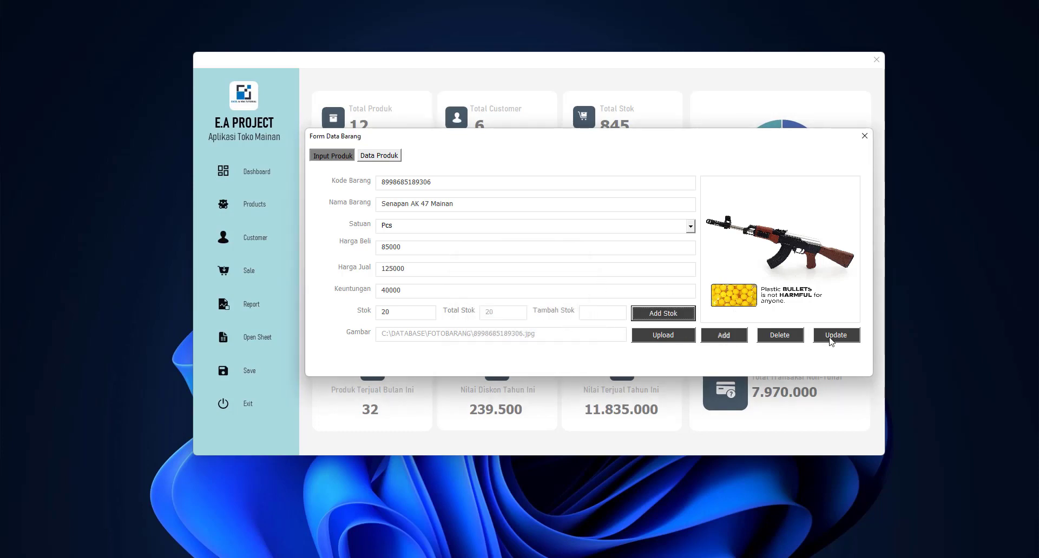
click(833, 336)
click(547, 324)
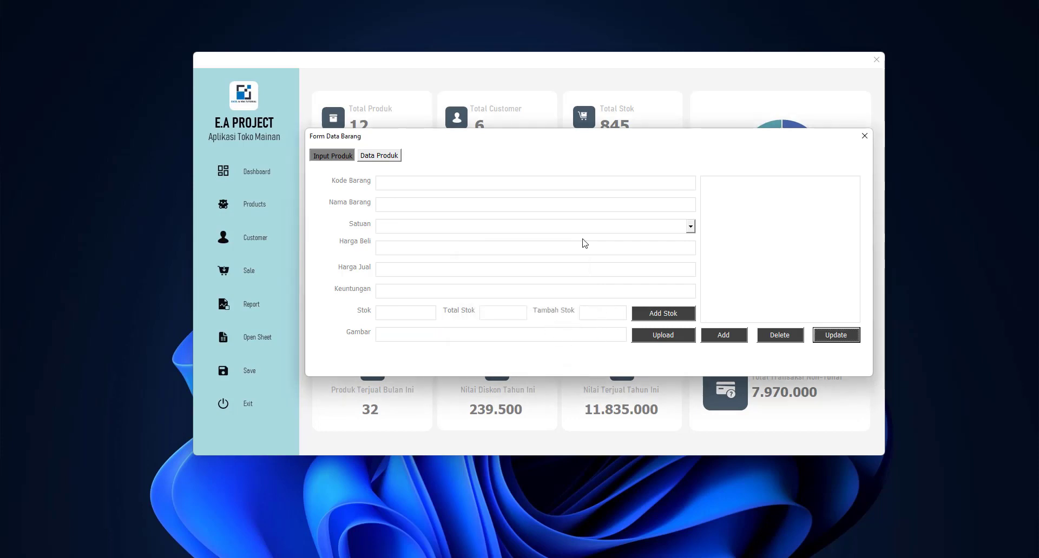
Check the Senapan AK 47 Mainan entry in the product list, then close the product form
click(391, 158)
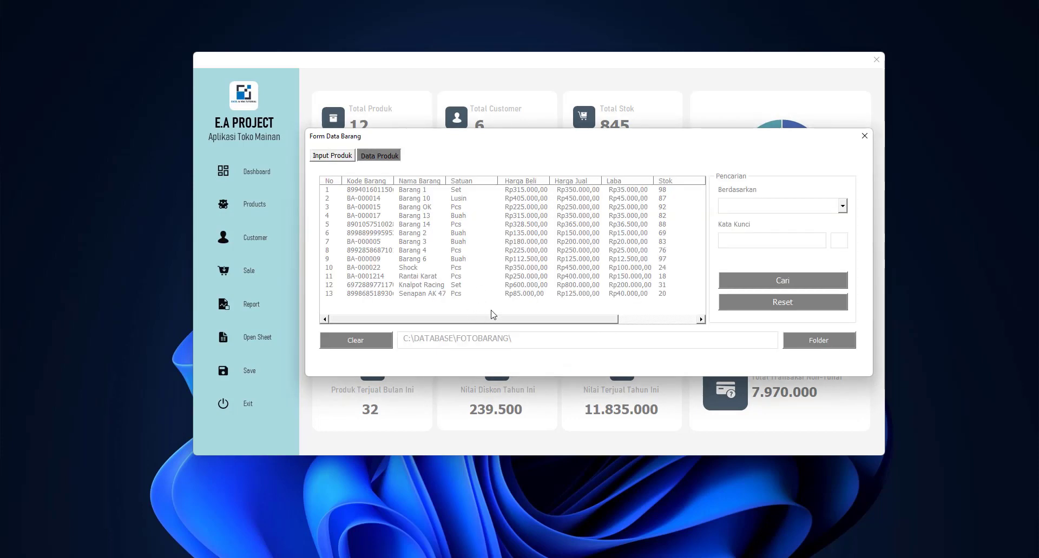
drag(494, 320, 457, 320)
click(556, 295)
click(334, 159)
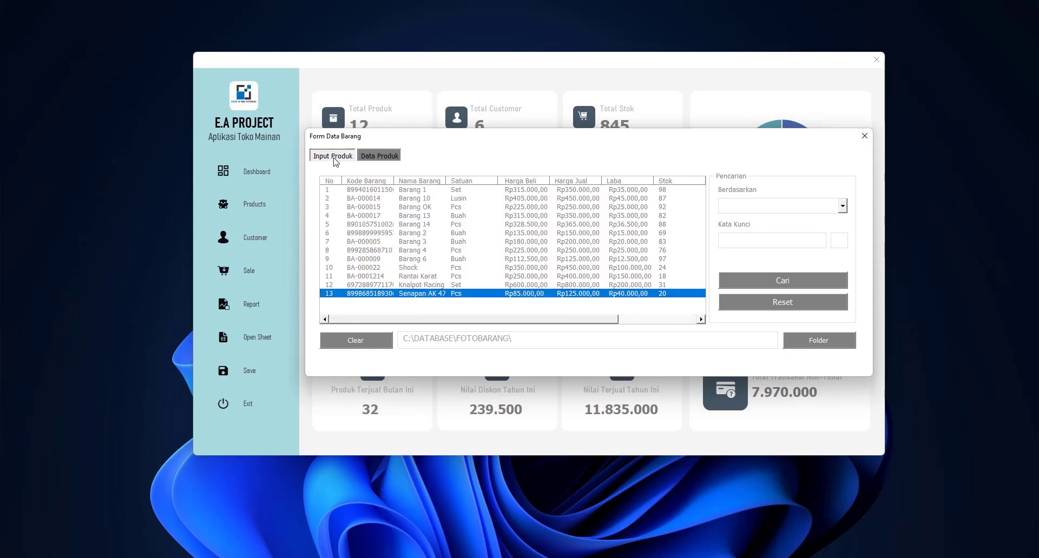
click(864, 135)
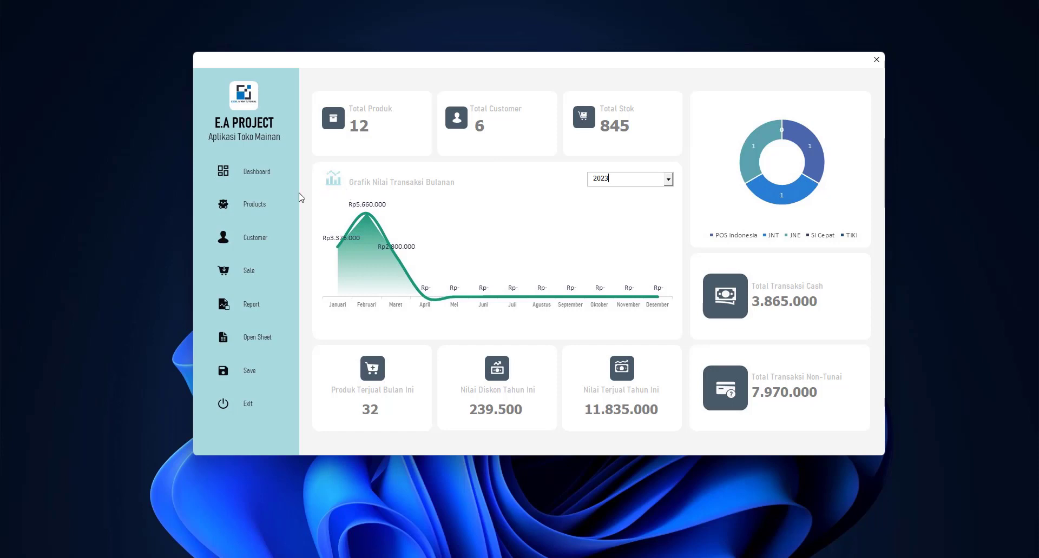
Open the customer form, look over its fields and customer list, and close it again
click(251, 239)
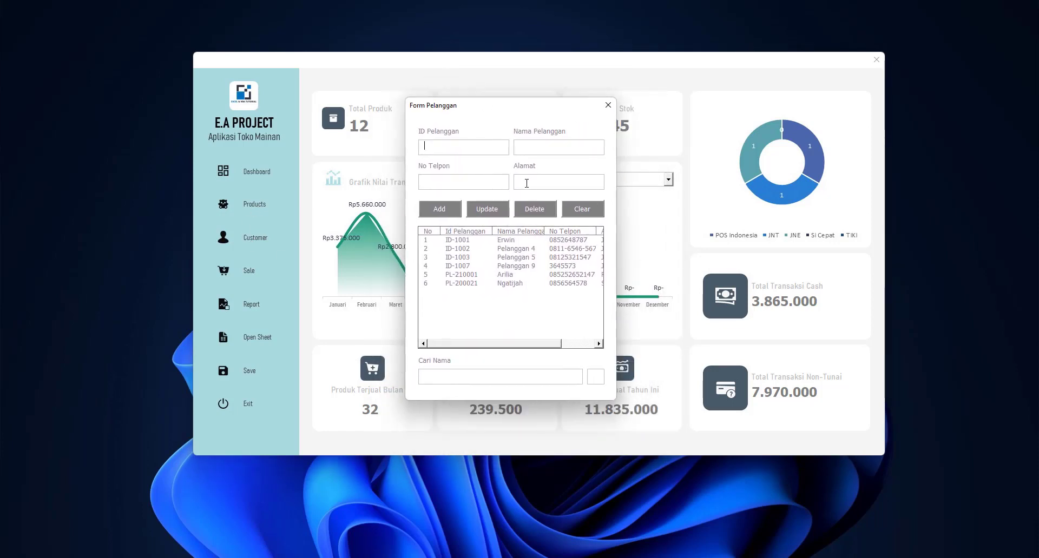
mouse_move(531, 345)
mouse_down()
mouse_move(571, 347)
mouse_move(519, 350)
mouse_up()
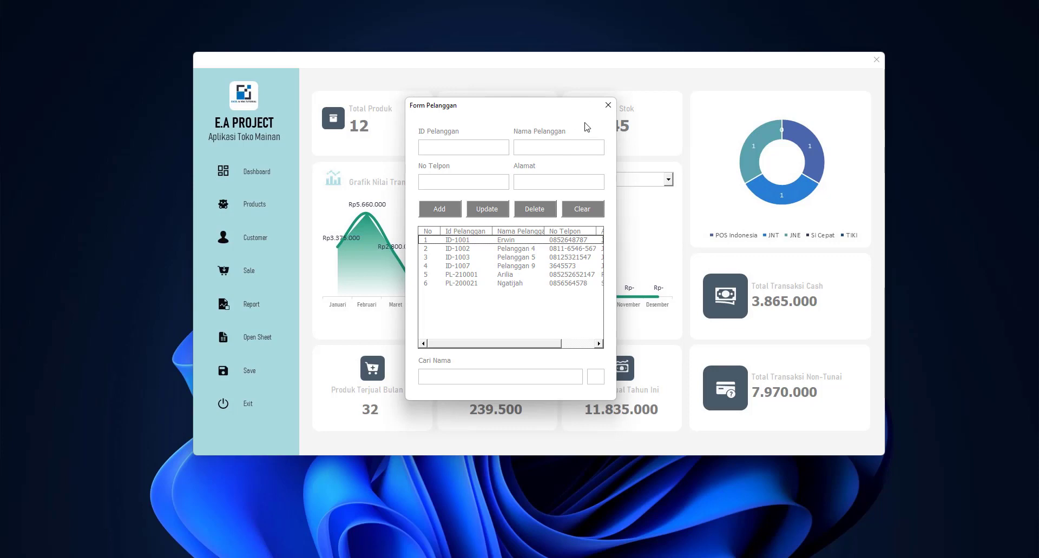
click(607, 106)
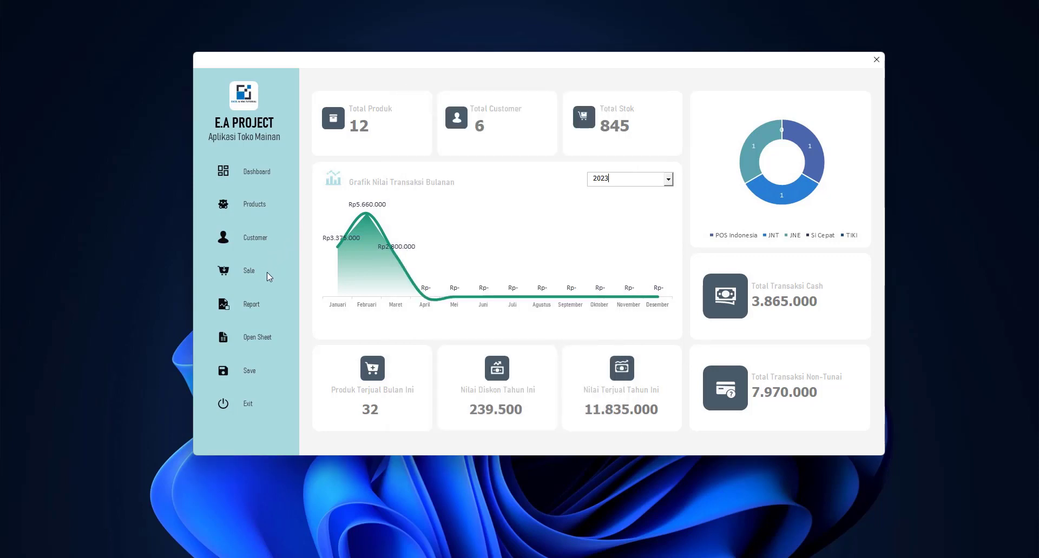
Open the sales transaction form and fill in its customer data with the first customer from the customer lookup
click(249, 272)
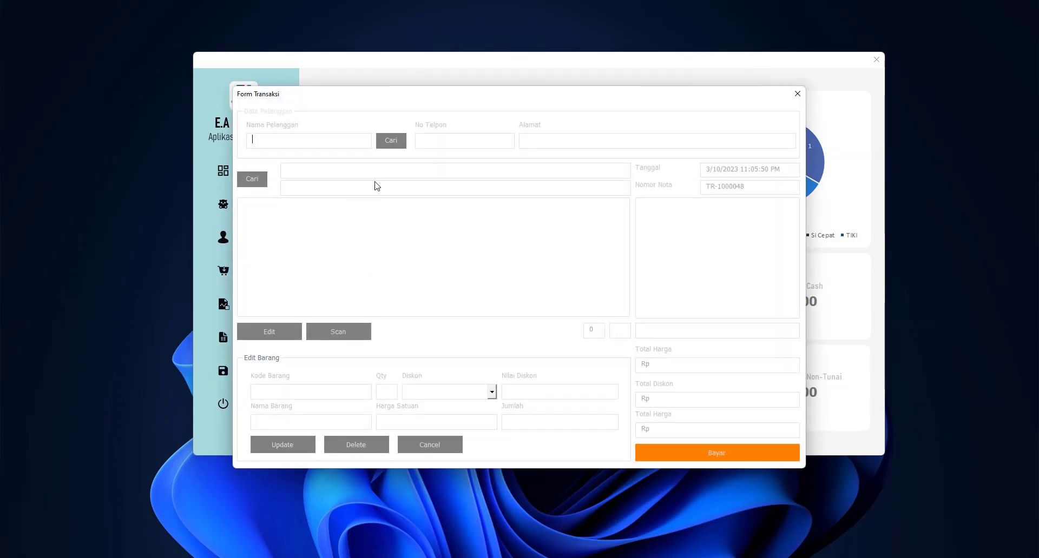
drag(395, 94, 514, 83)
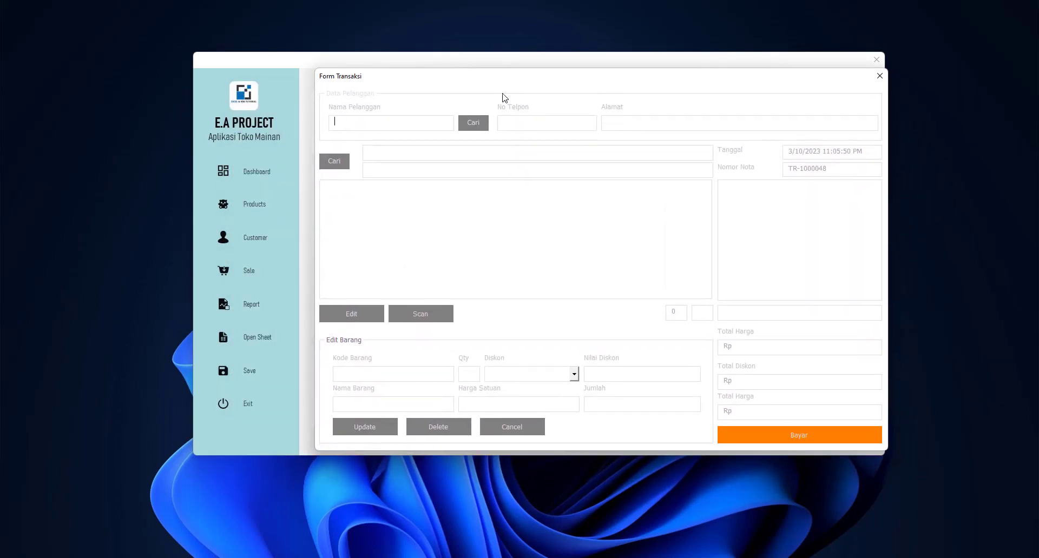
click(474, 123)
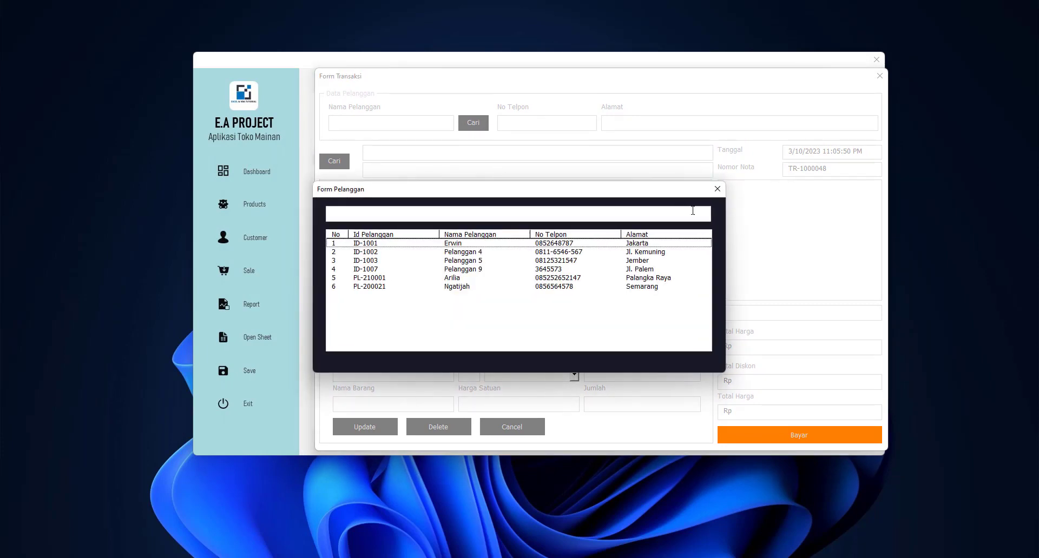
click(717, 189)
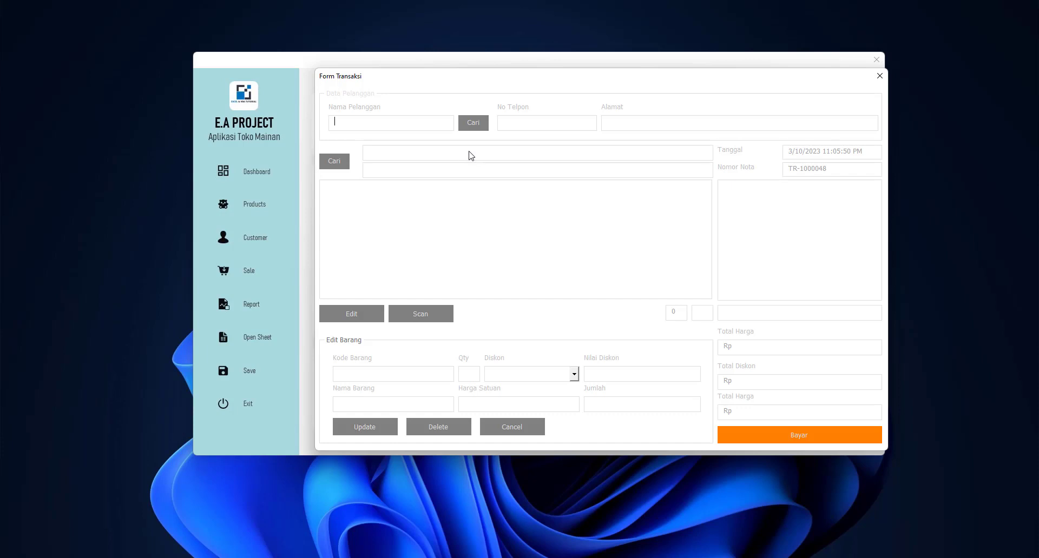
click(473, 122)
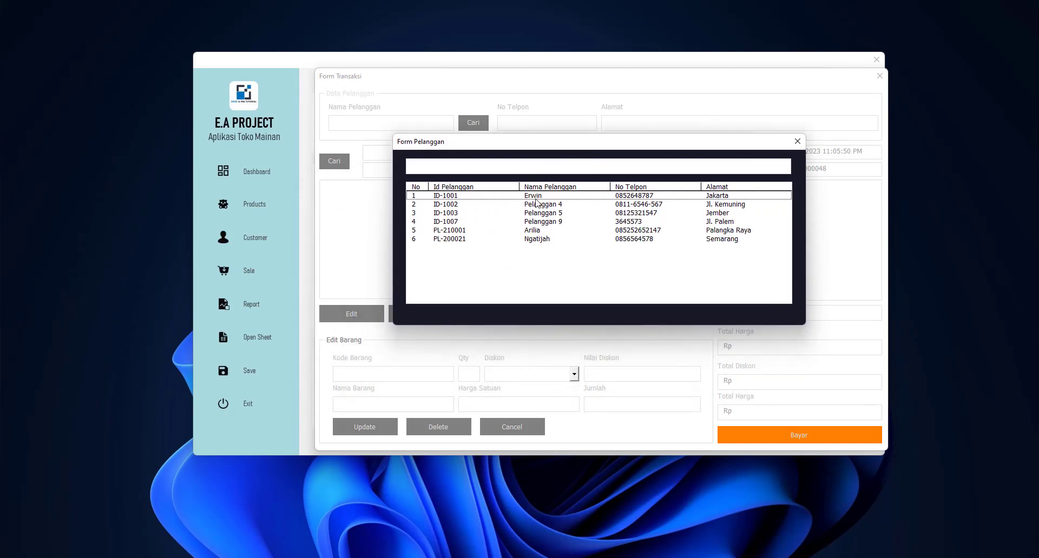
double_click(537, 198)
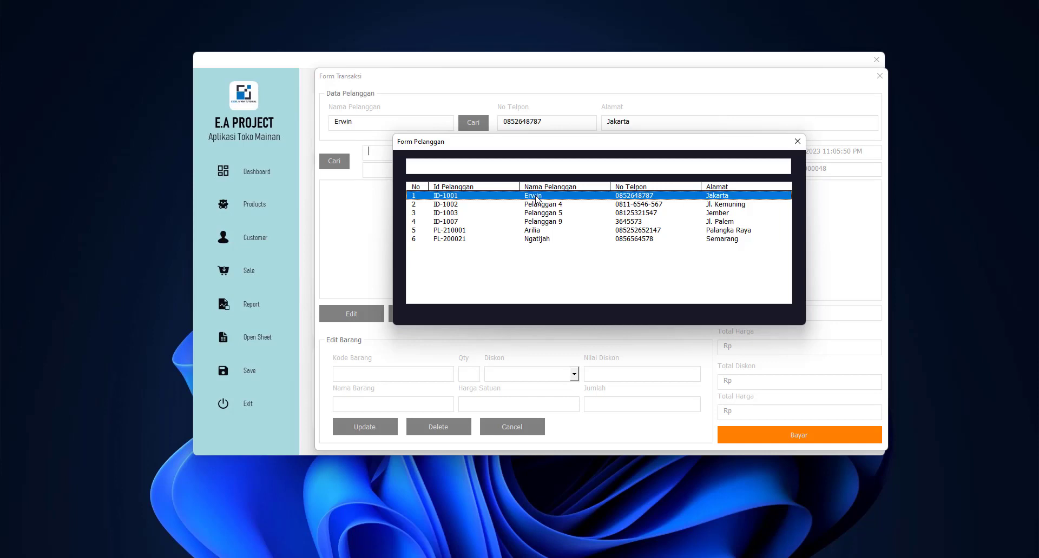
click(797, 142)
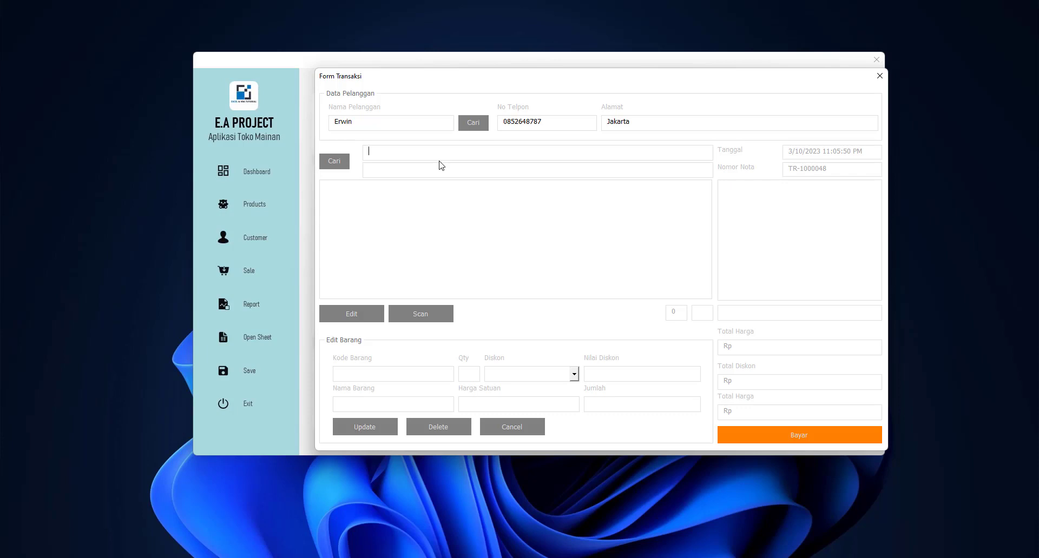
text(8998685189306)
key(Return)
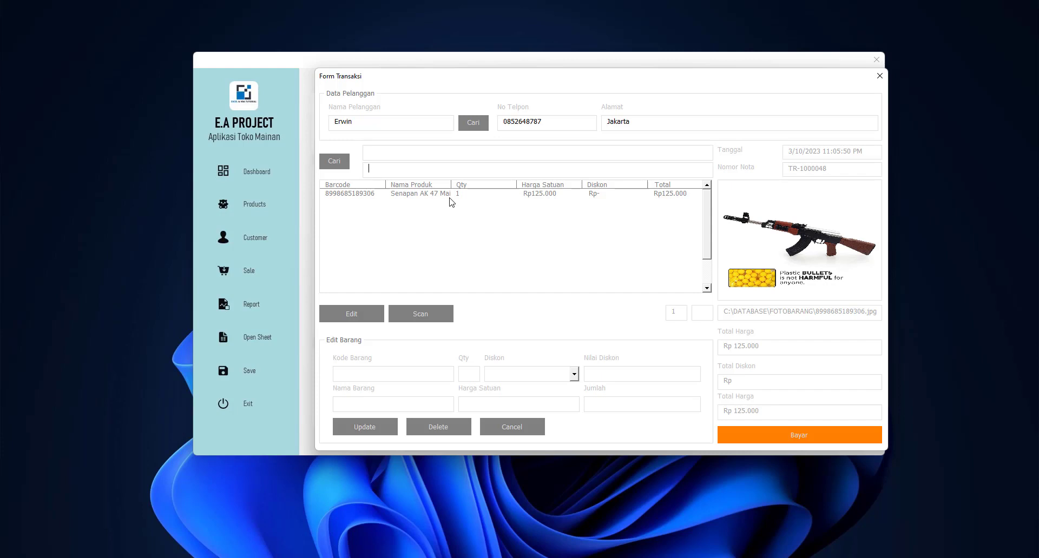
text(8998899995953)
key(Return)
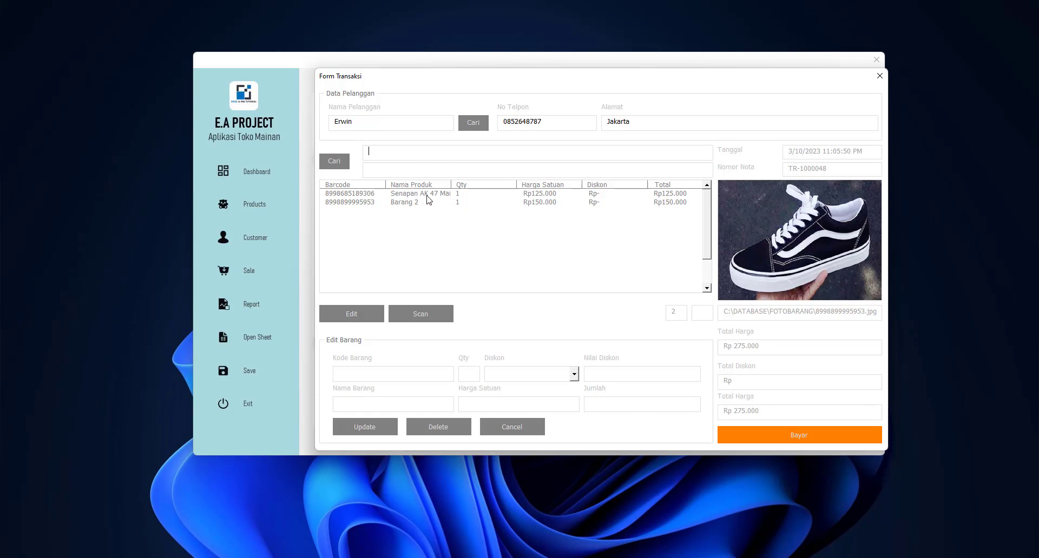
click(355, 316)
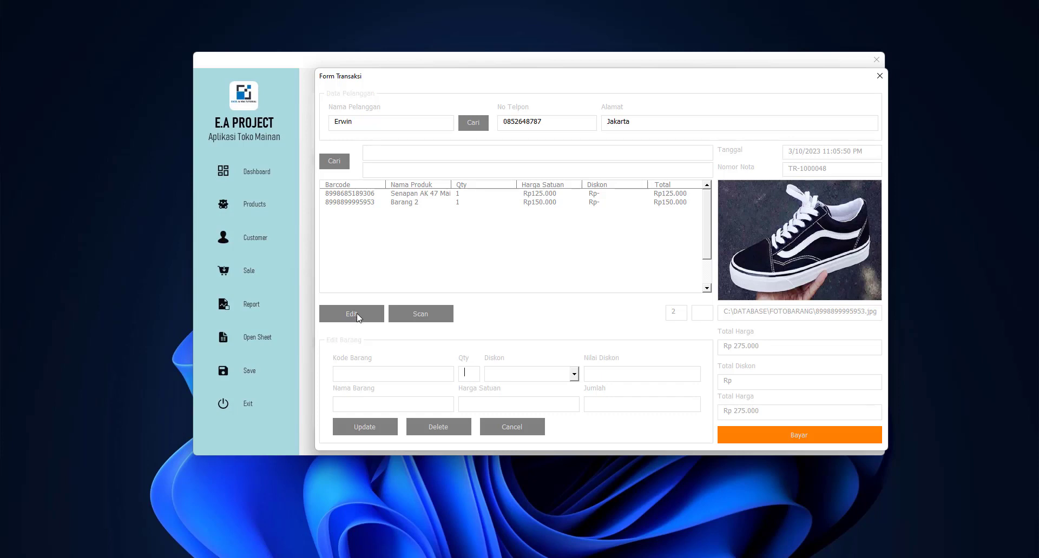
click(434, 196)
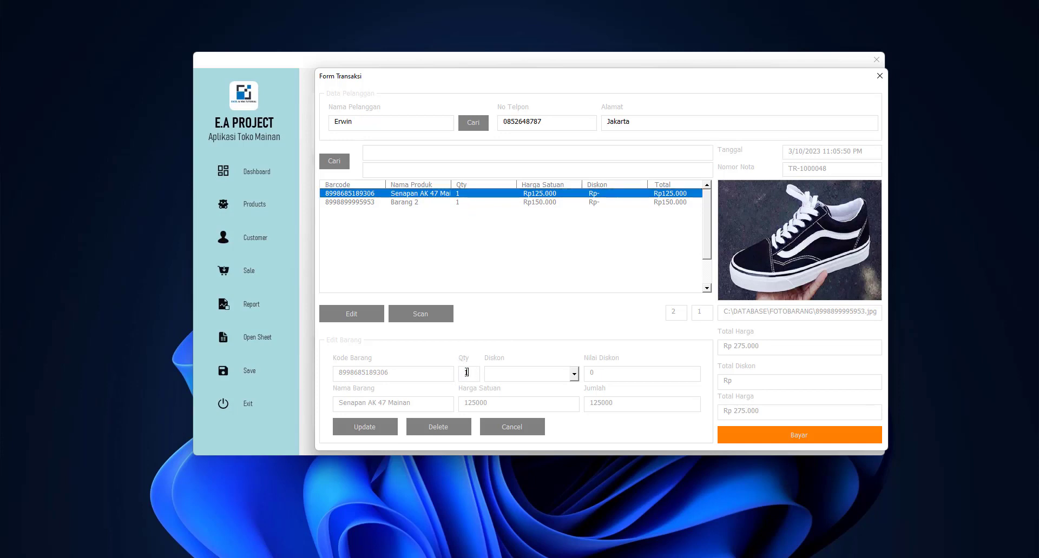
drag(466, 373, 459, 375)
click(378, 431)
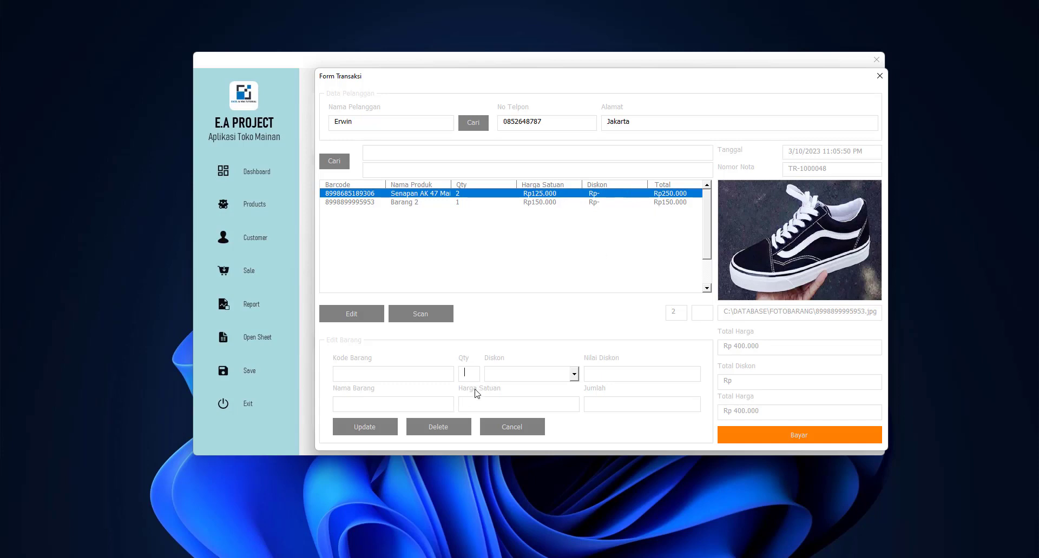
Apply a discount of 10 to the Senapan AK 47 Mainan line and return the transaction to scan mode
double_click(509, 198)
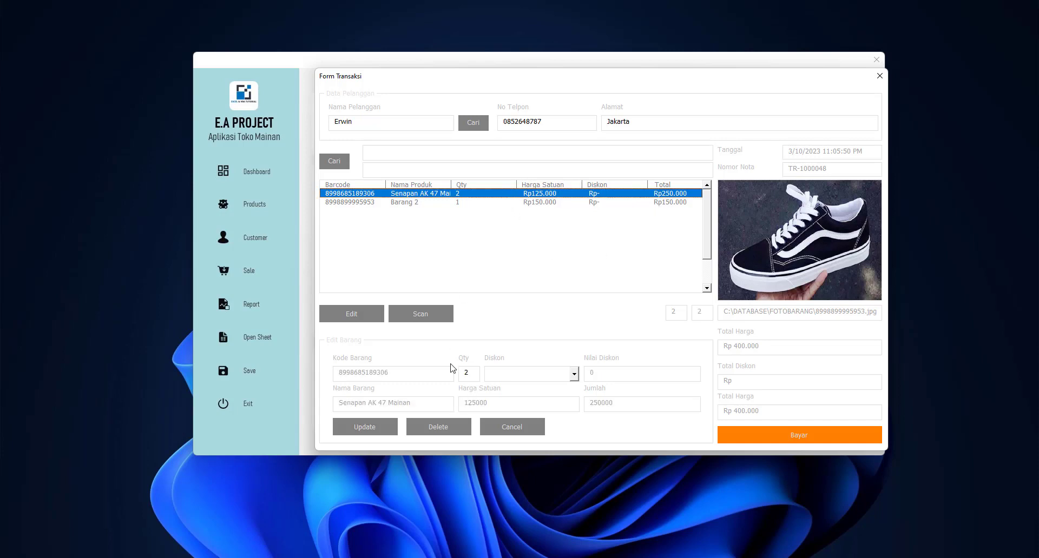
click(574, 374)
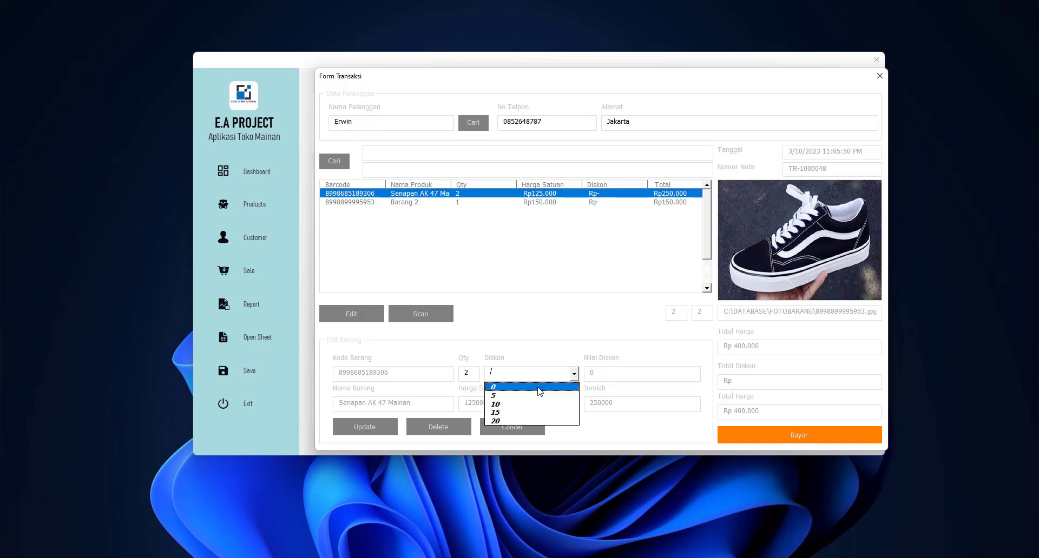
click(507, 404)
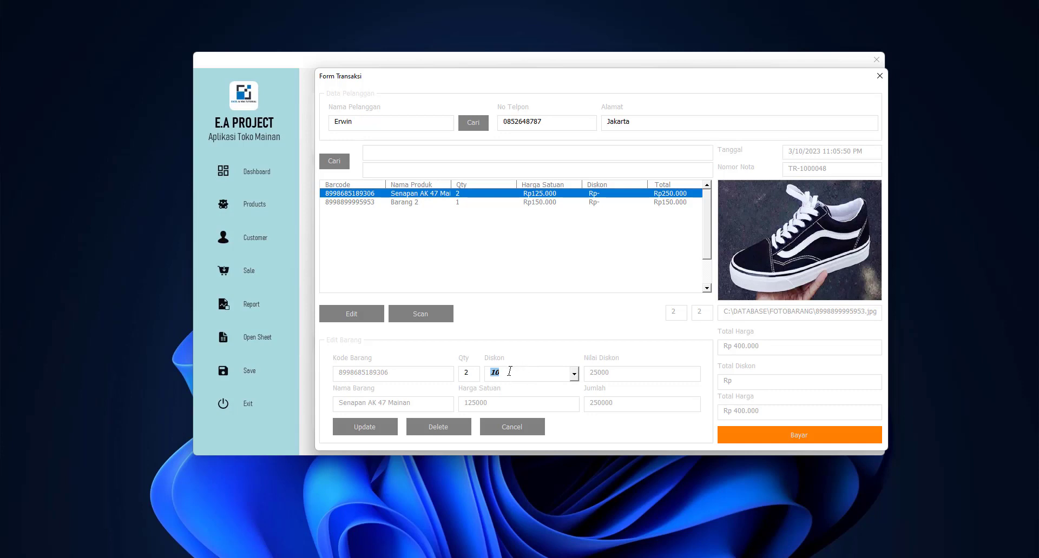
click(373, 431)
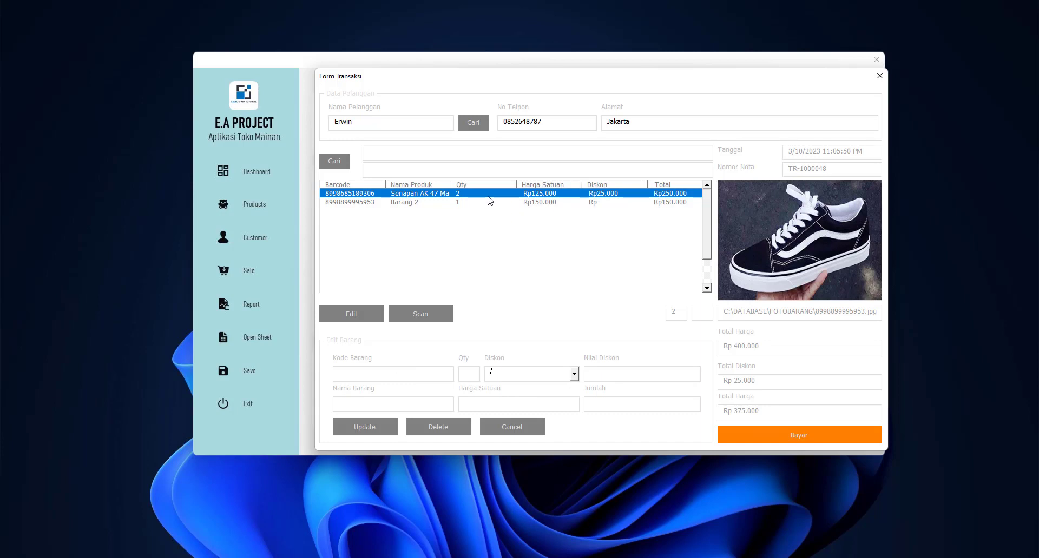
click(422, 314)
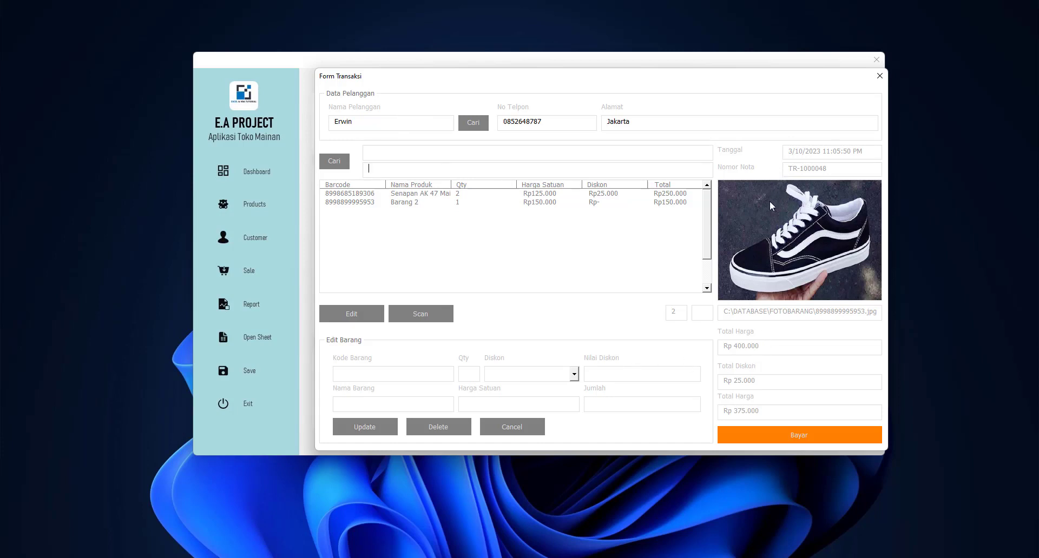
Fill in the payment form with JNE shipping, a shipping cost of 75.000, a payment of 500.000 and Debit Mandiri as payment method
click(799, 440)
drag(519, 144, 604, 117)
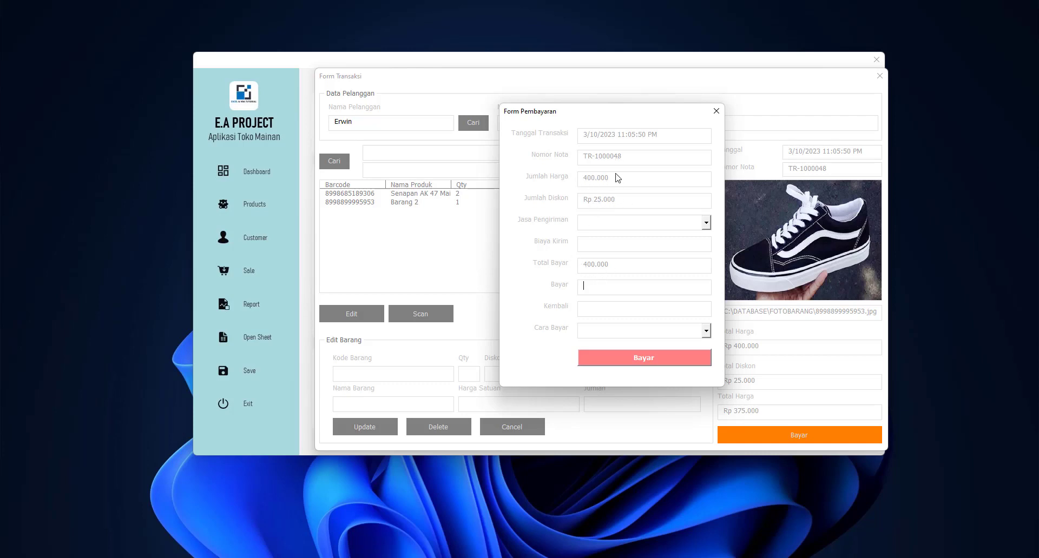
drag(603, 114, 537, 114)
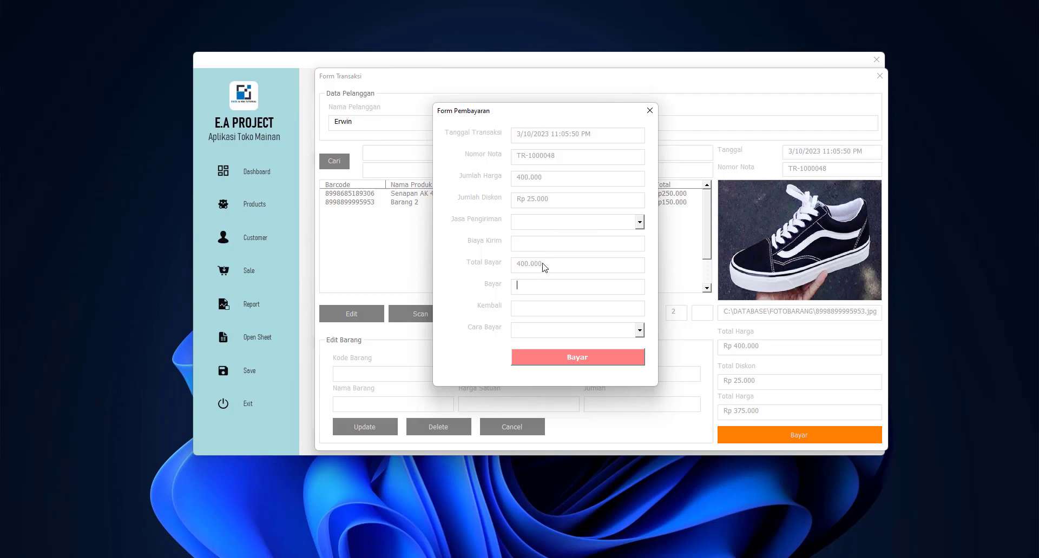
click(636, 222)
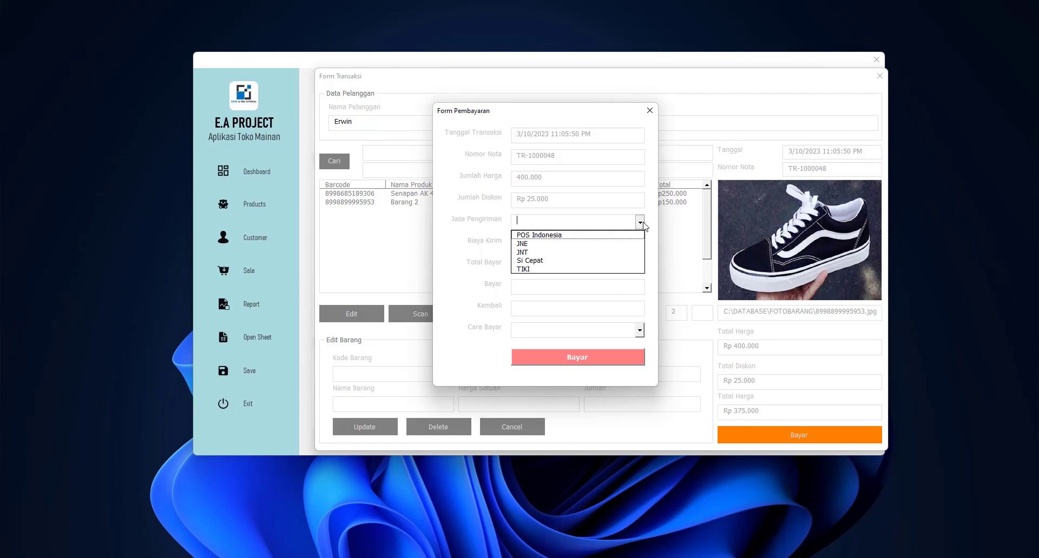
click(529, 245)
click(549, 241)
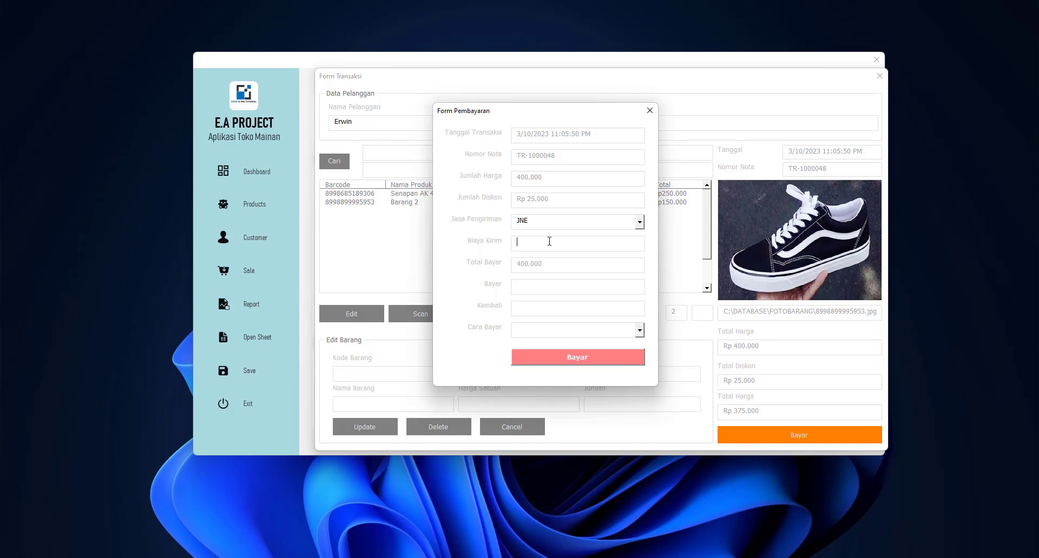
text(25.000)
drag(541, 242, 508, 243)
text(75000500.000)
click(640, 331)
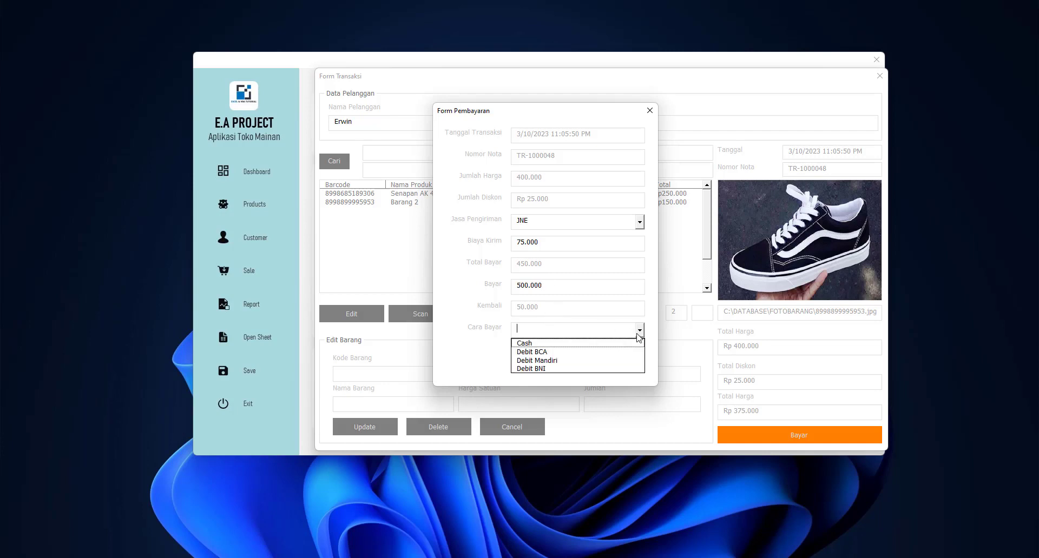
click(552, 361)
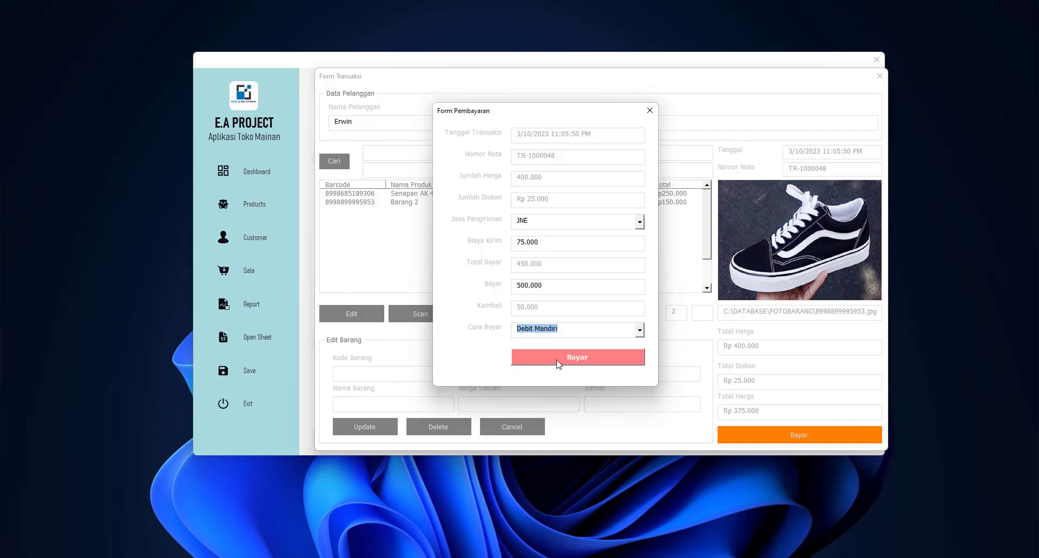
Process the payment, print the receipt to a PDF named 3, and close the transaction form
click(584, 356)
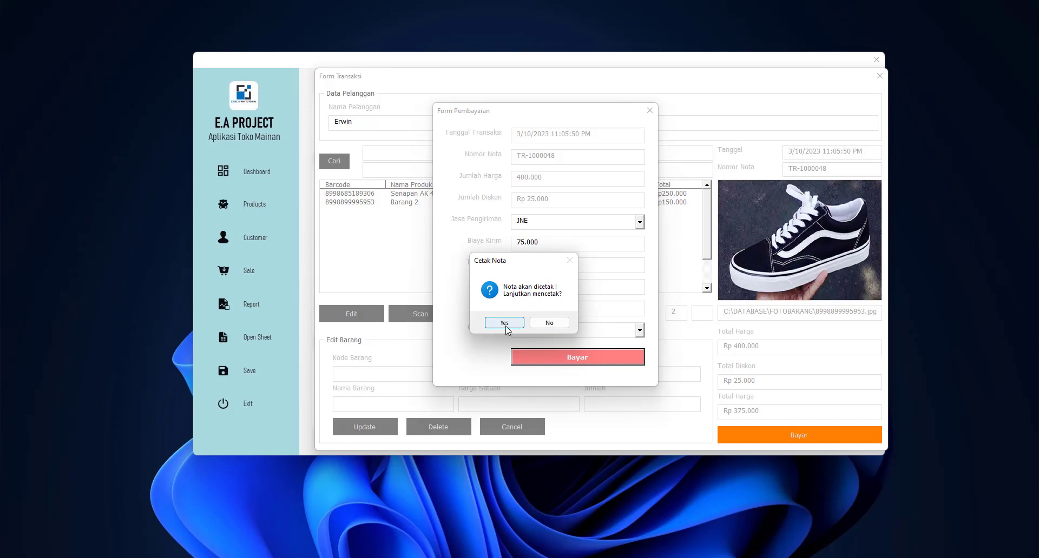
click(505, 323)
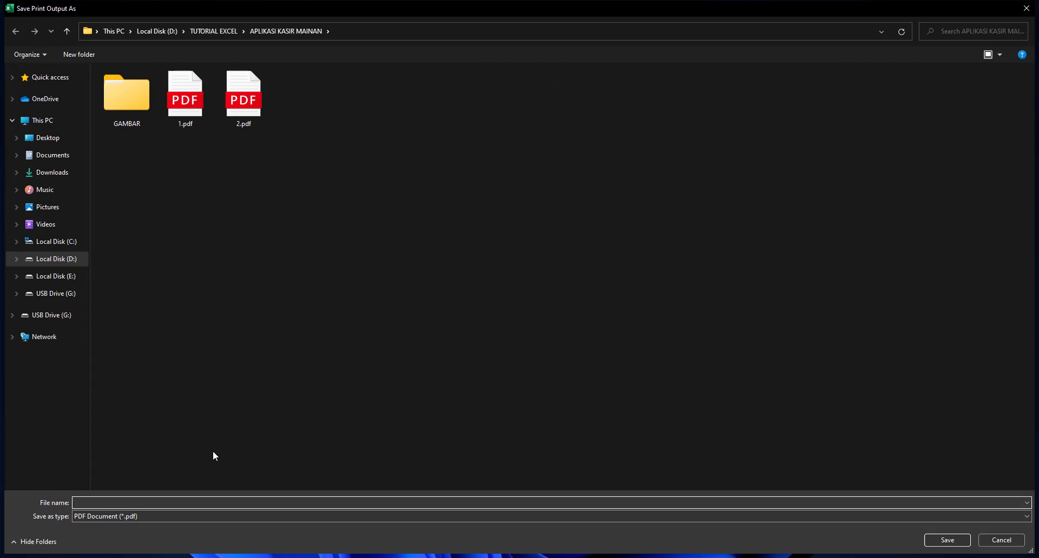
text(3)
click(948, 540)
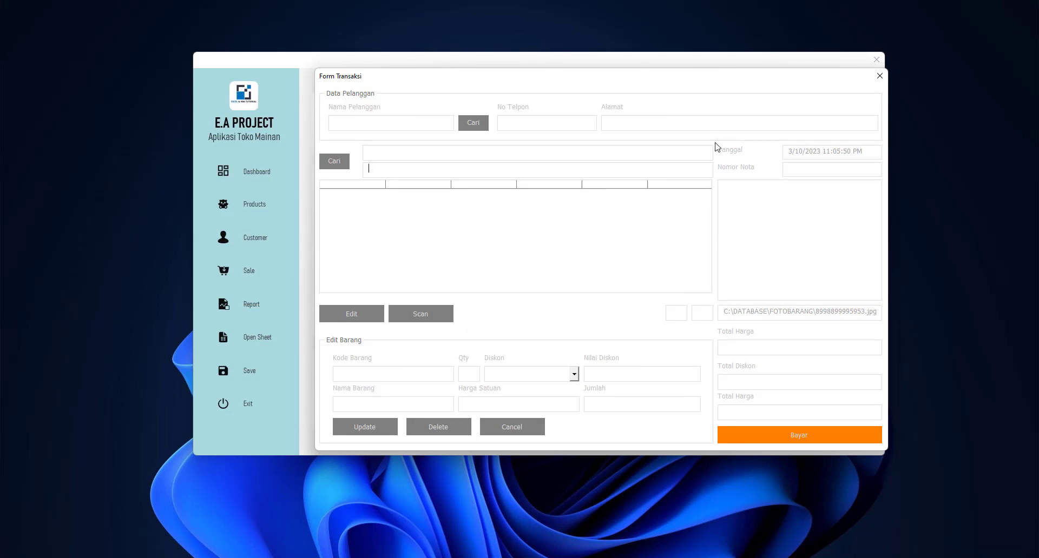
click(879, 77)
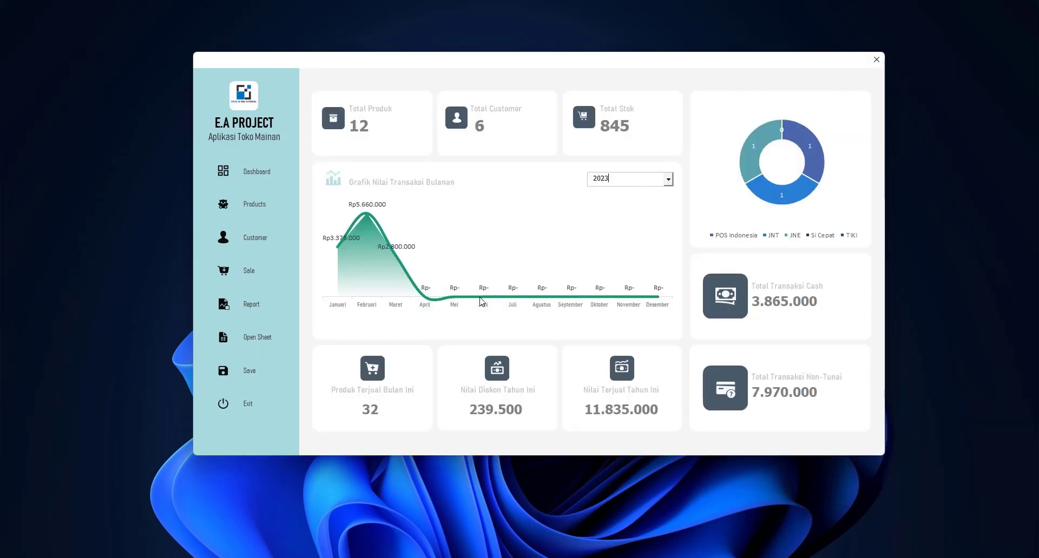
Switch to File Explorer, open the recent file 3.pdf to check the printed receipt, and close the viewer and minimize File Explorer
key(alt+Tab)
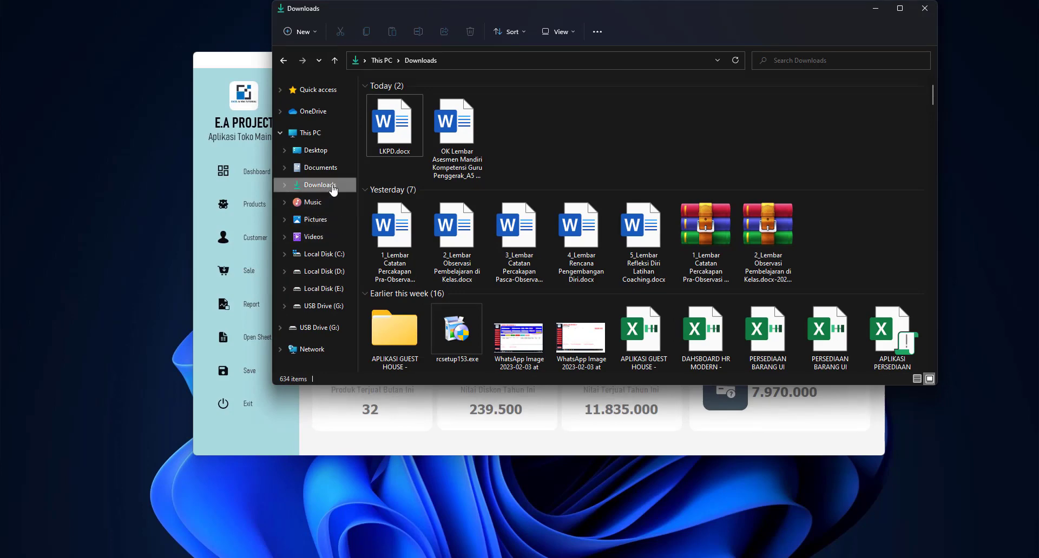
click(318, 89)
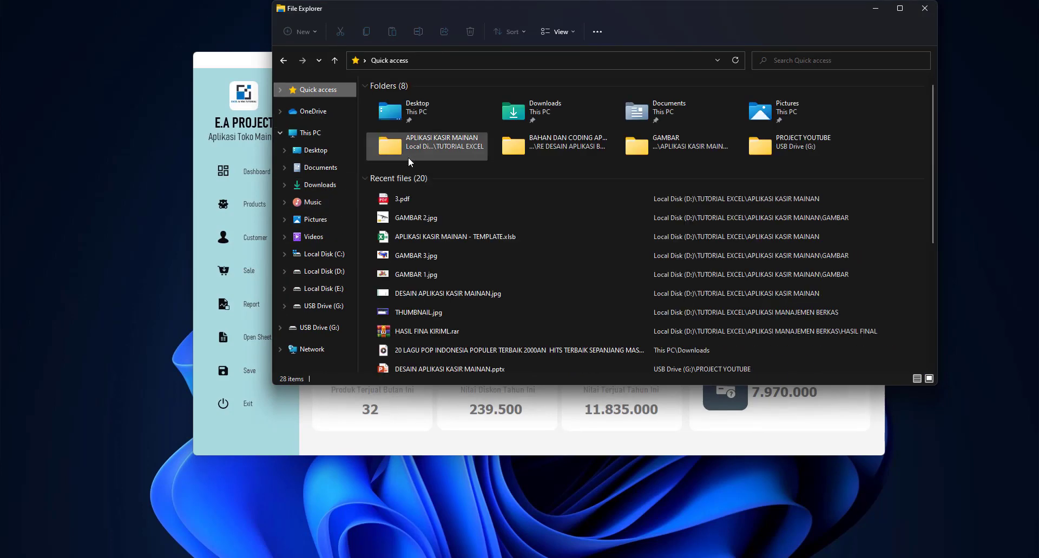
click(406, 198)
double_click(406, 200)
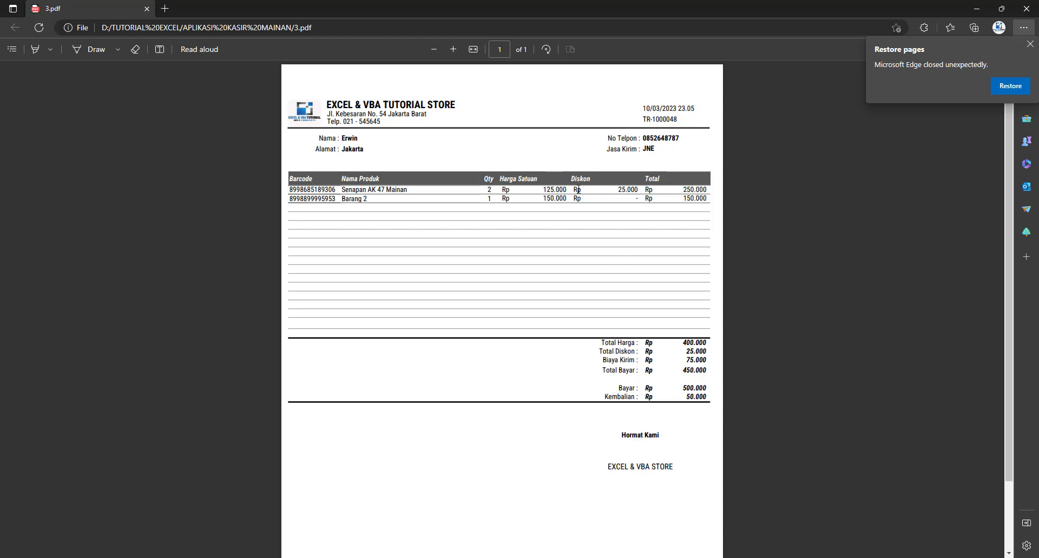
click(1026, 9)
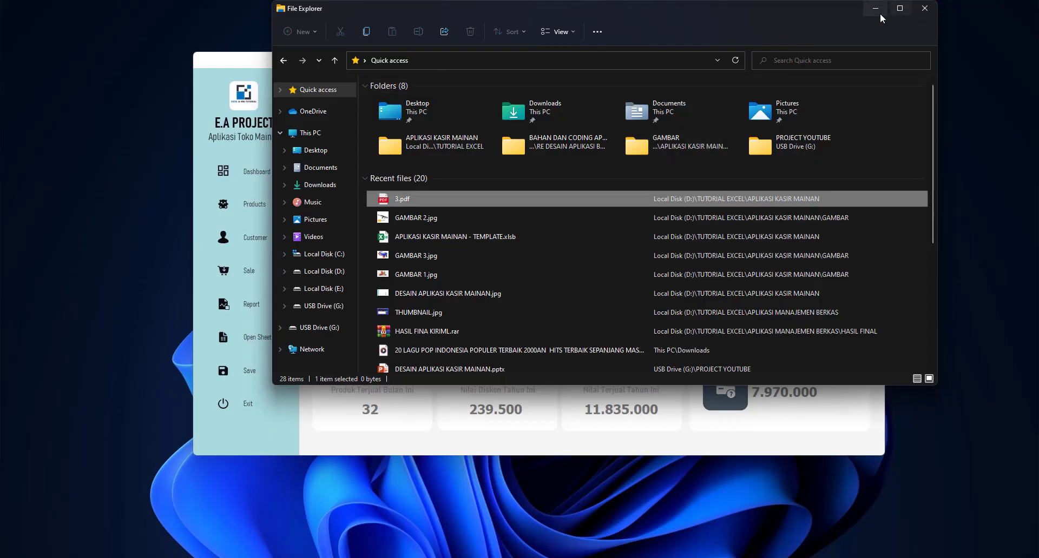
click(879, 13)
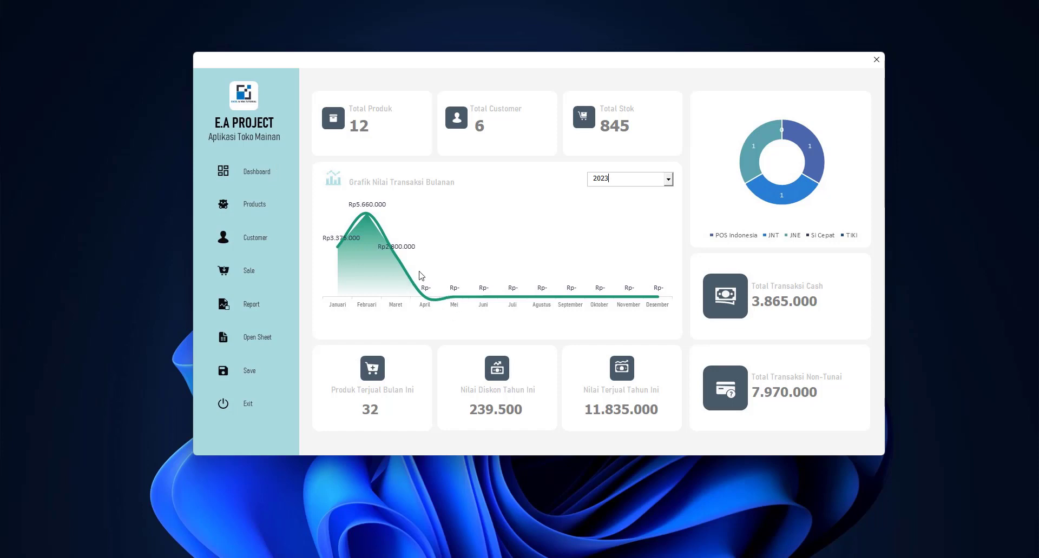
Refresh the dashboard figures after the sale
click(248, 174)
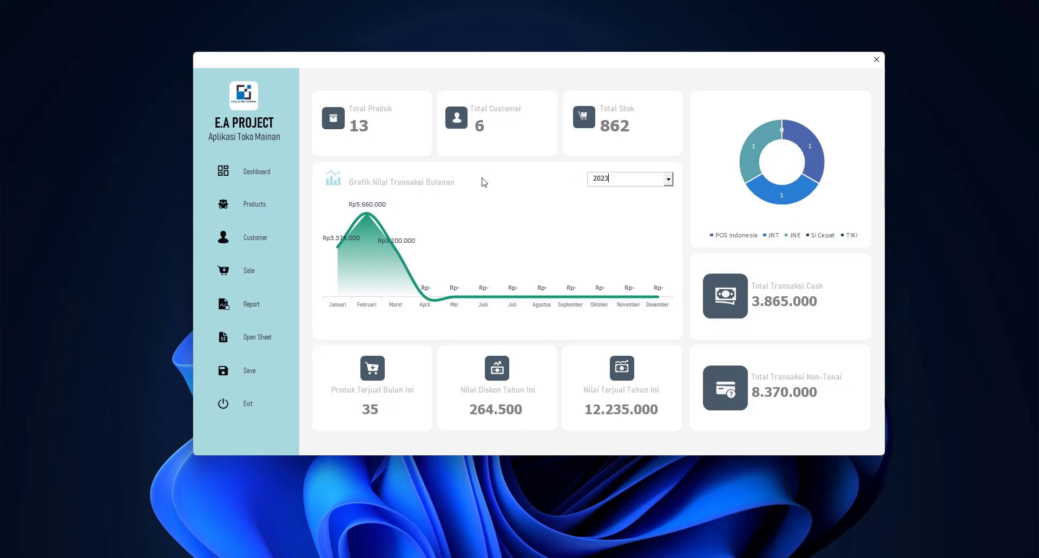
Open the report form and examine the newest sale's product rows in Rekap Data Transaksi, including discount, total and payment method
click(252, 307)
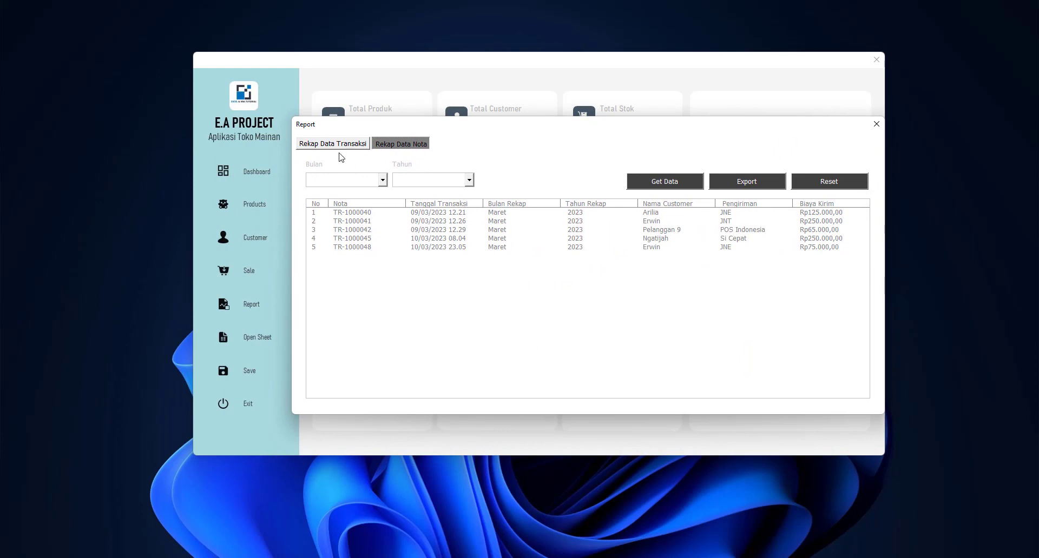
click(334, 145)
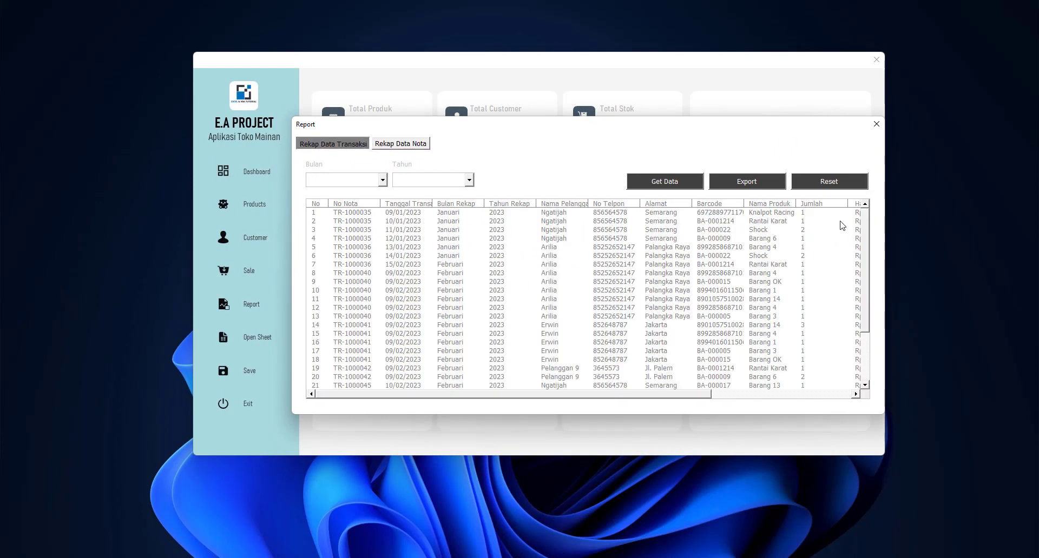
drag(867, 225, 864, 314)
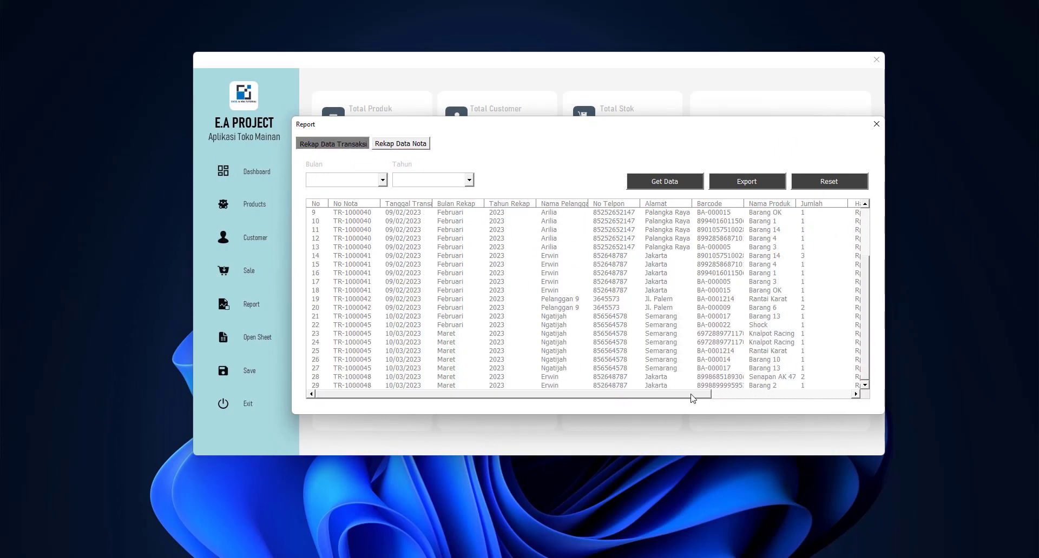
drag(692, 399, 638, 404)
click(503, 385)
click(514, 379)
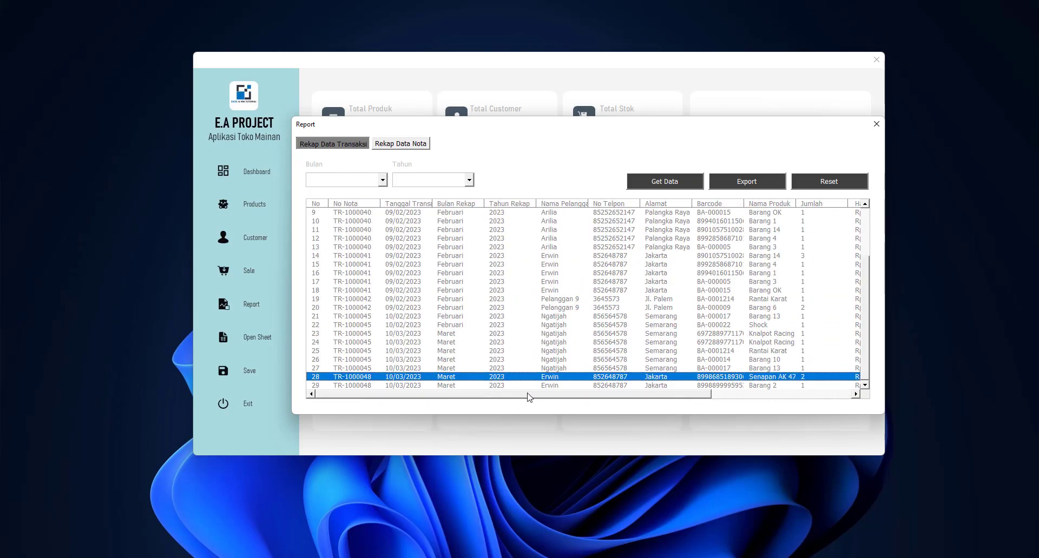
drag(503, 395, 586, 395)
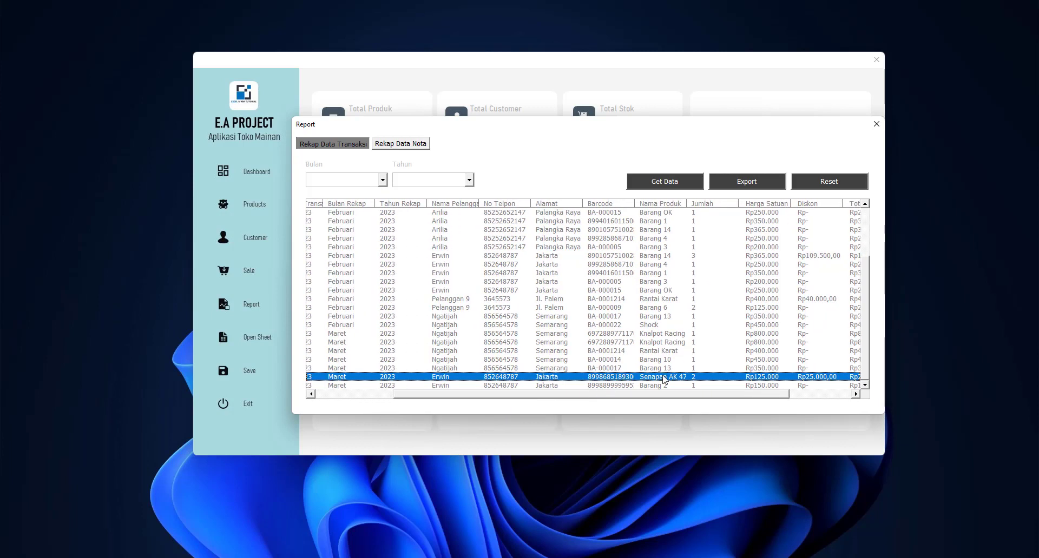
click(674, 387)
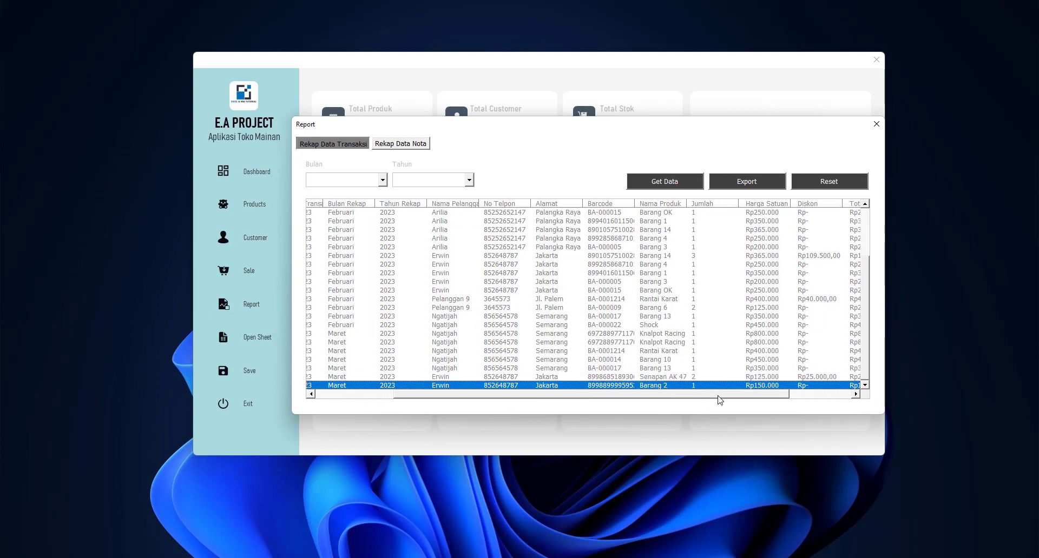
scroll(741, 392, left, 5)
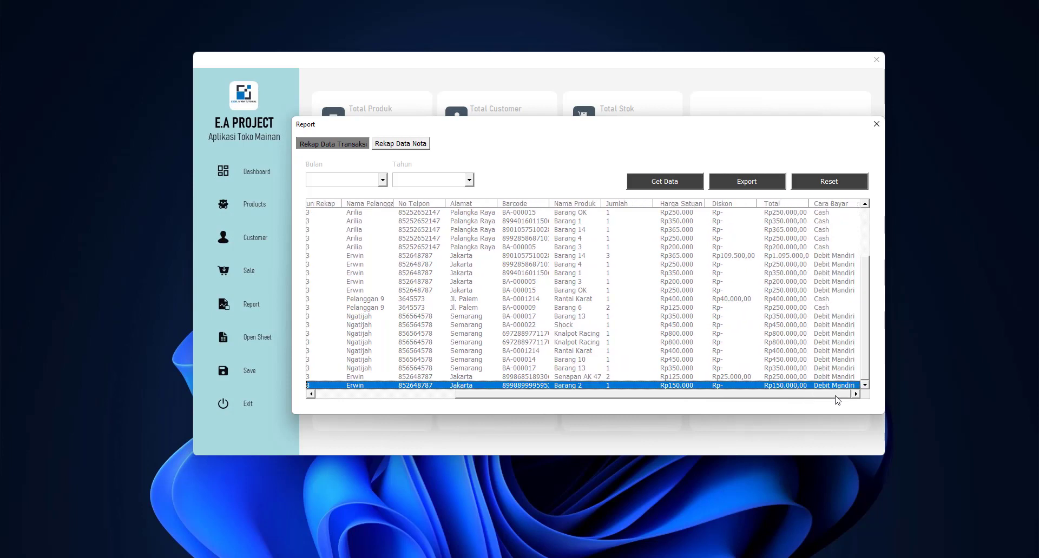
Filter the Rekap Data Transaksi report to month Maret and year 2023
click(384, 181)
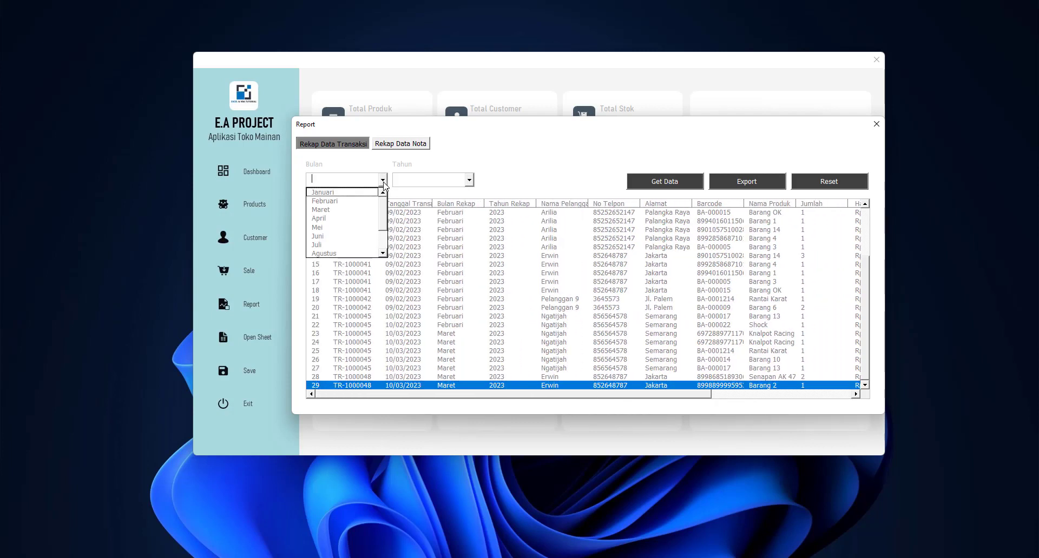
click(346, 209)
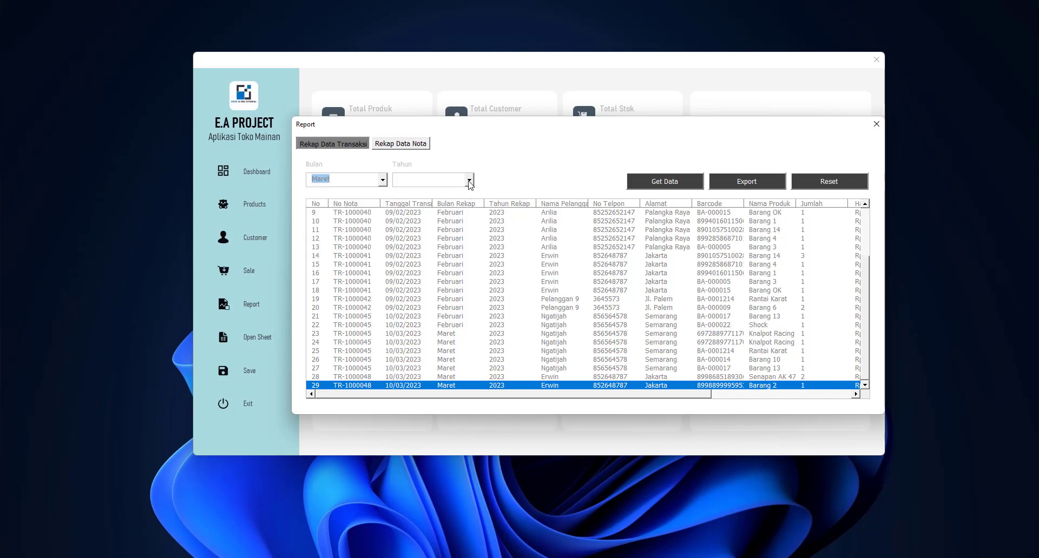
click(469, 180)
click(428, 201)
click(659, 184)
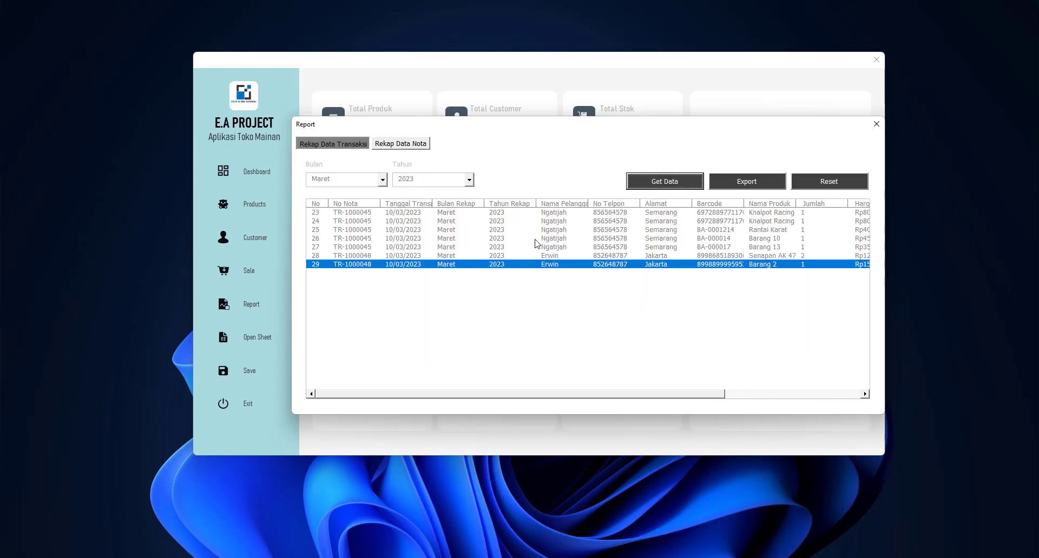
Review the remaining columns of the filtered Rekap Data Transaksi report, export it, and reset the filter
drag(655, 396, 809, 395)
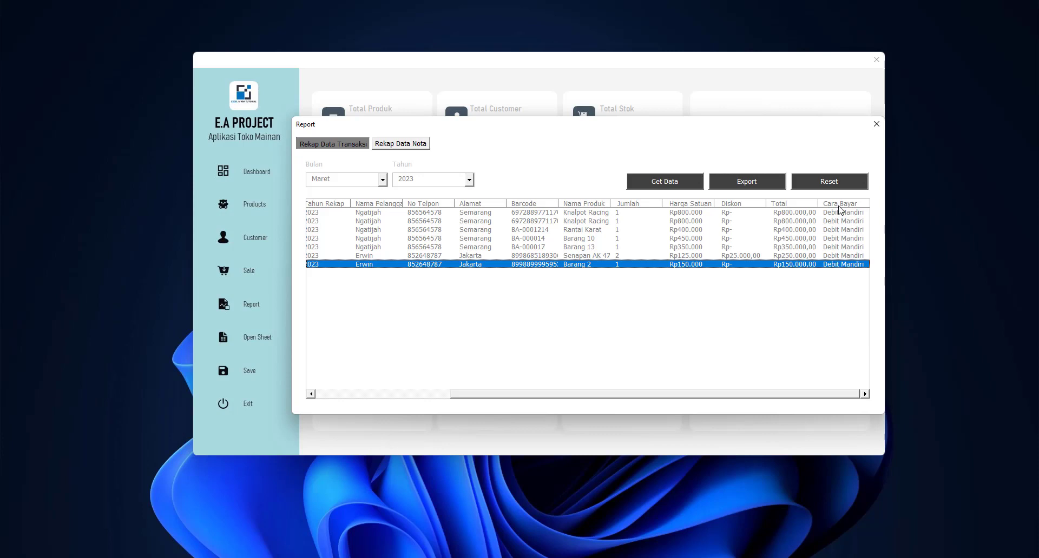
drag(777, 398, 504, 398)
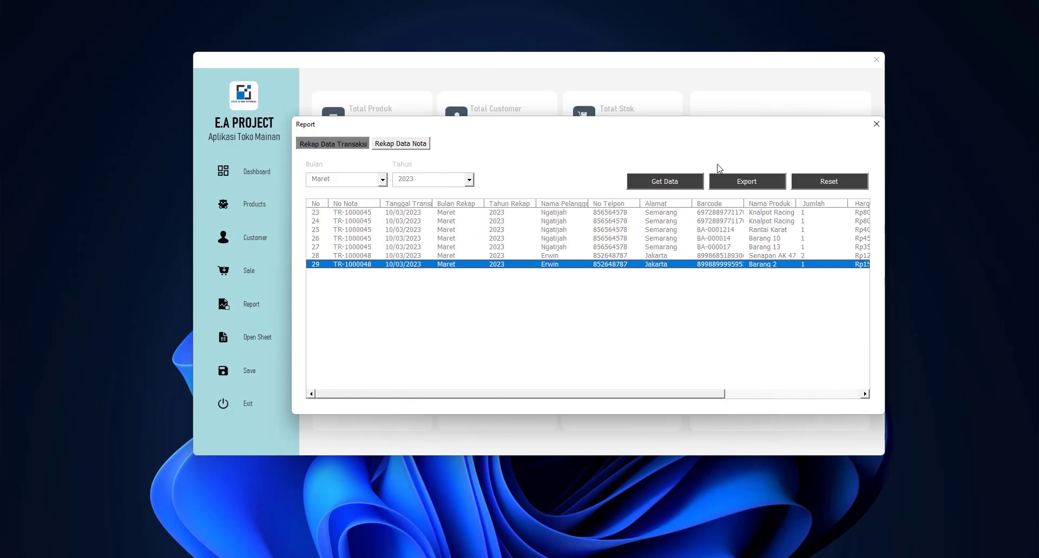
click(744, 184)
click(546, 323)
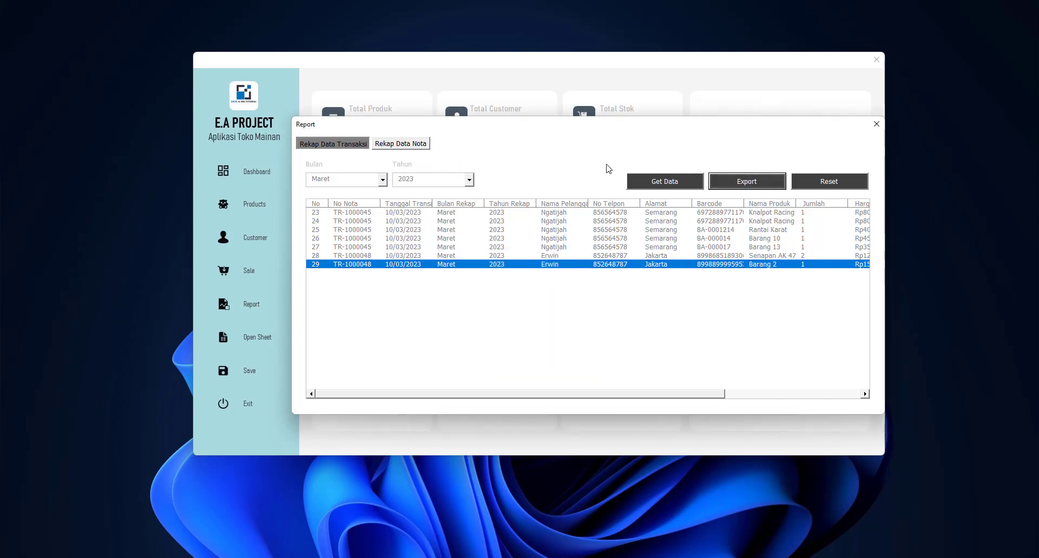
click(829, 184)
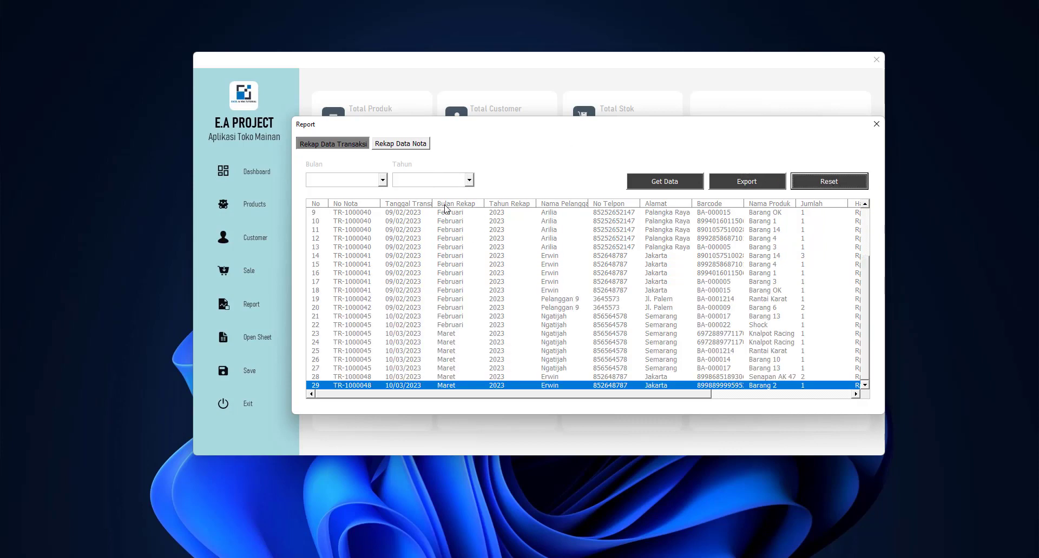
Show the Rekap Data Nota report and filter it to month Maret and year 2023
click(415, 146)
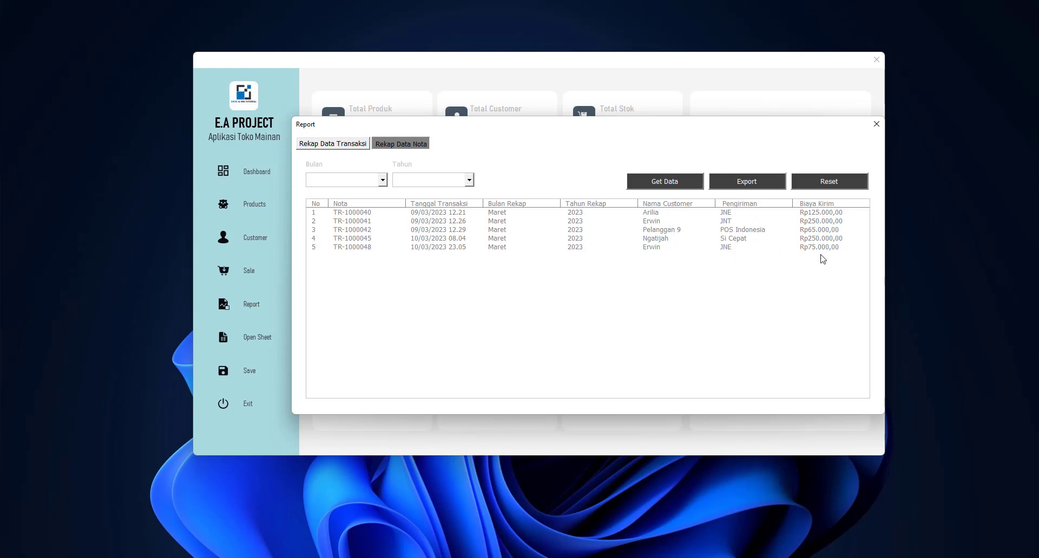
click(487, 248)
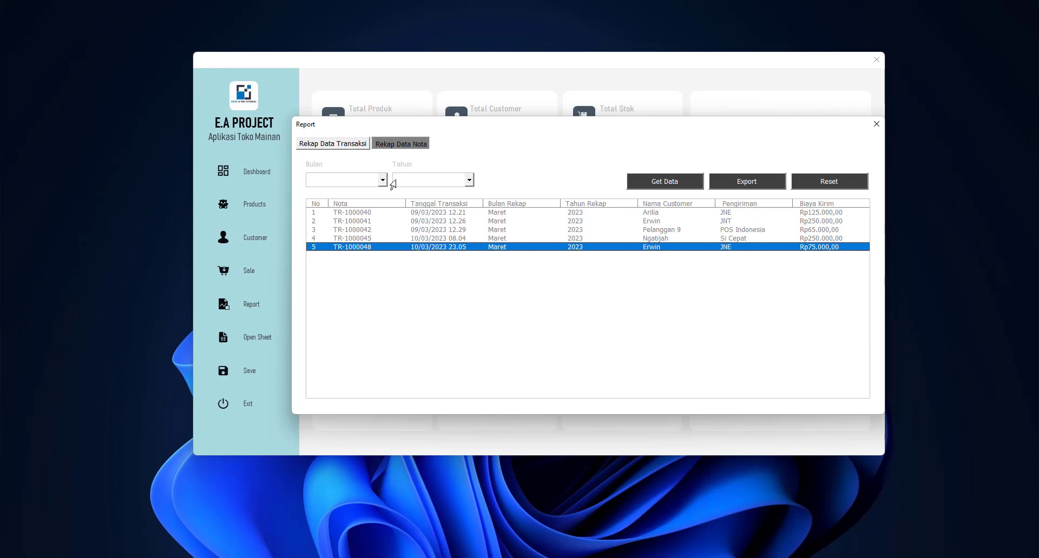
click(667, 185)
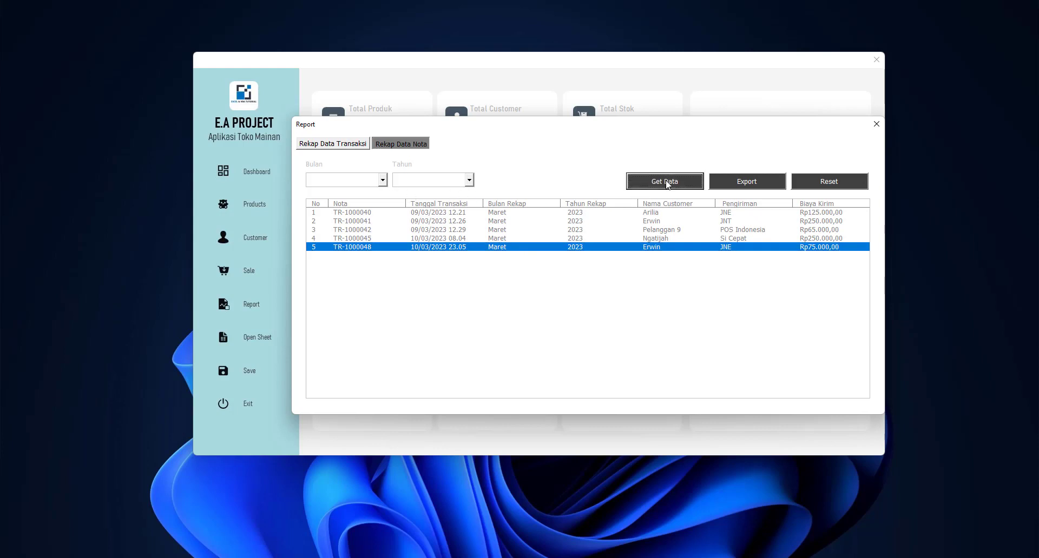
click(382, 181)
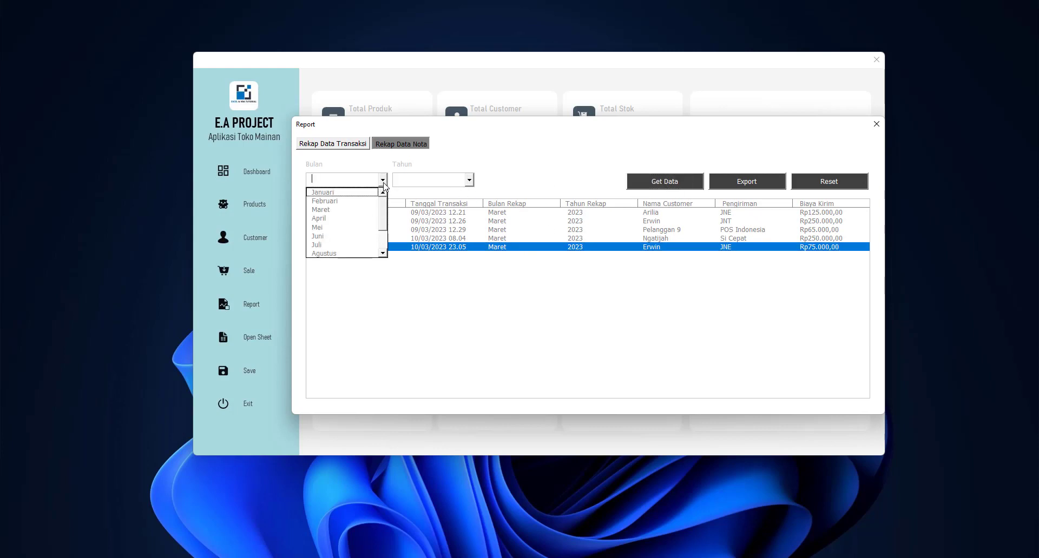
click(351, 209)
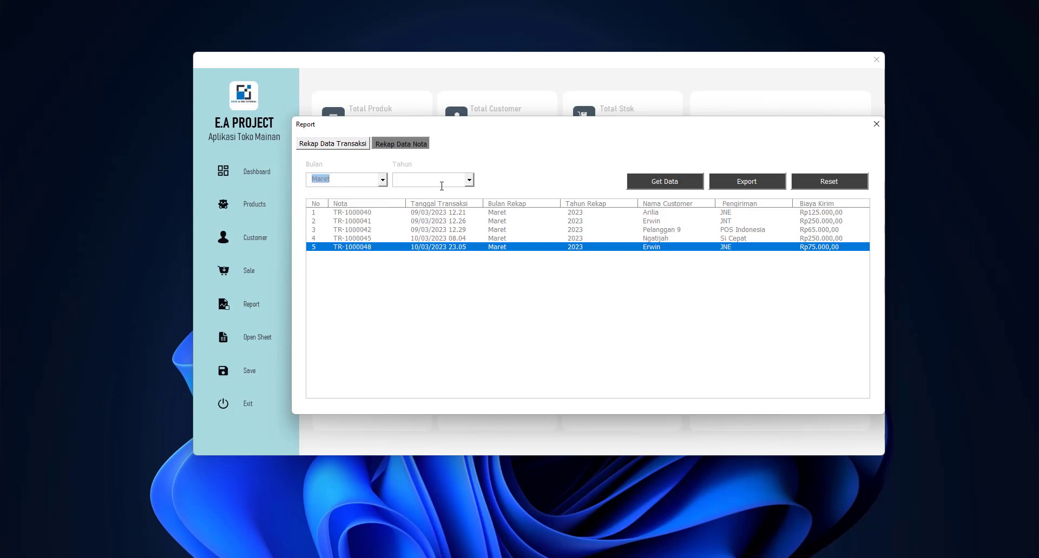
click(469, 182)
click(420, 205)
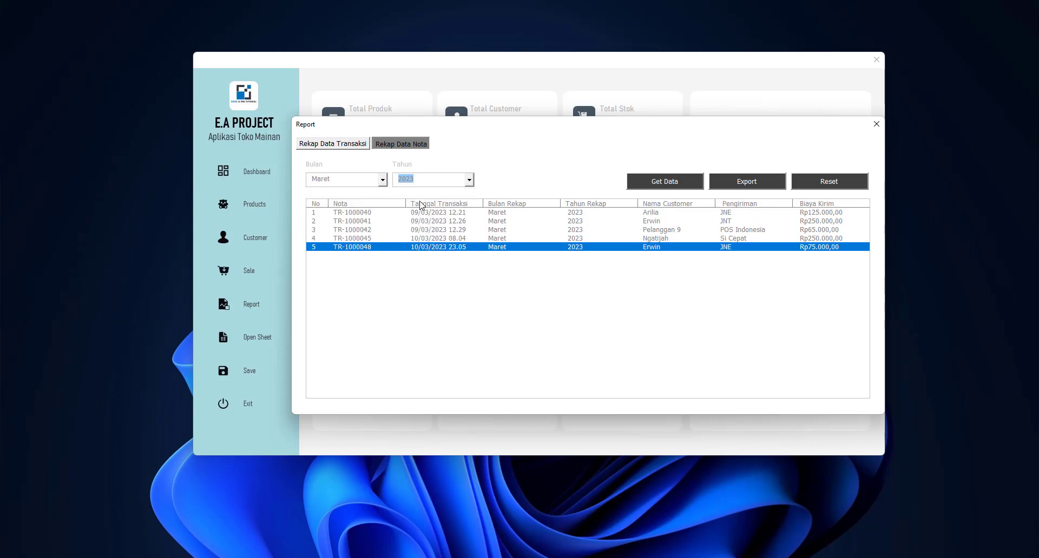
click(670, 181)
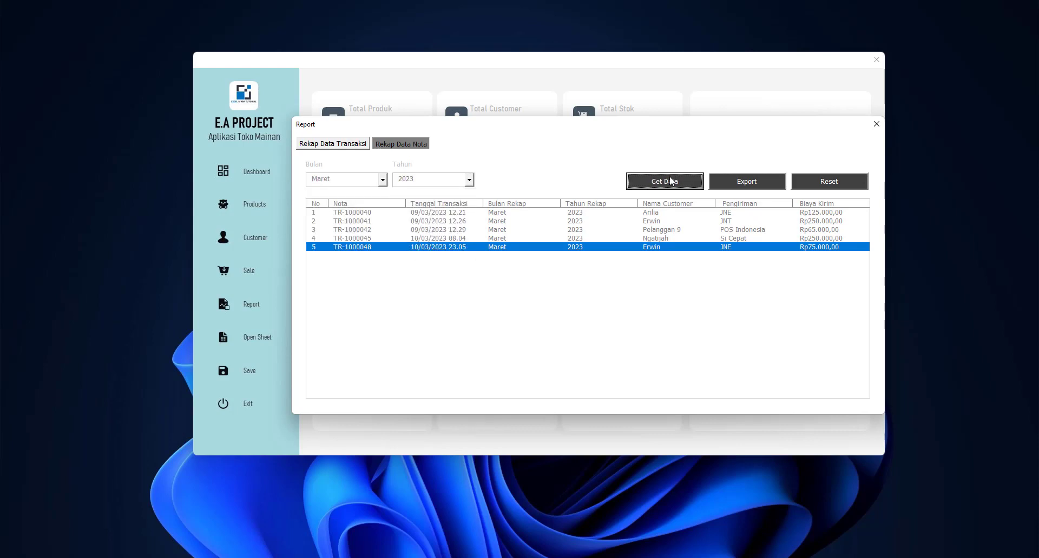
Export the filtered Rekap Data Nota report and close the report form
click(747, 183)
click(547, 325)
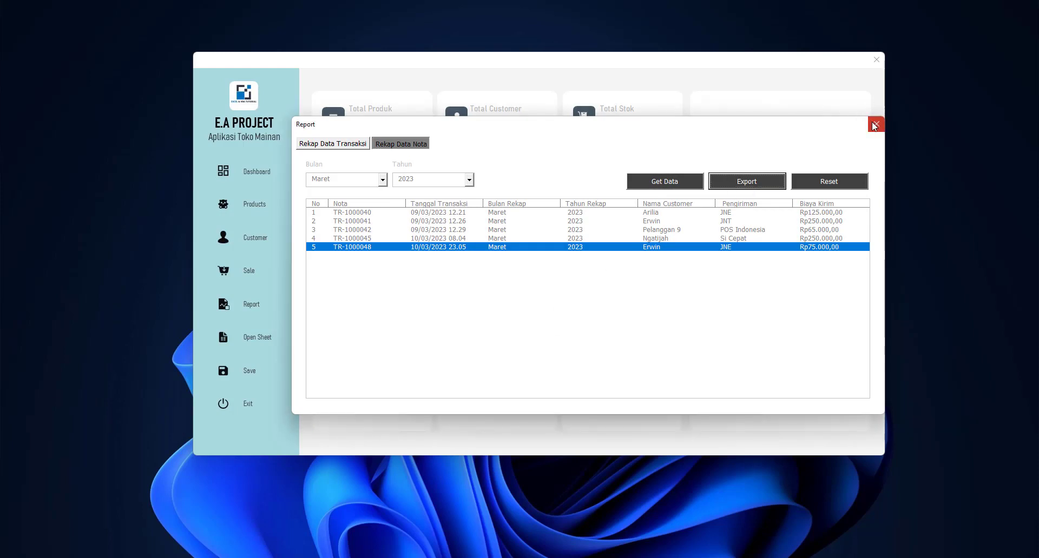
click(873, 124)
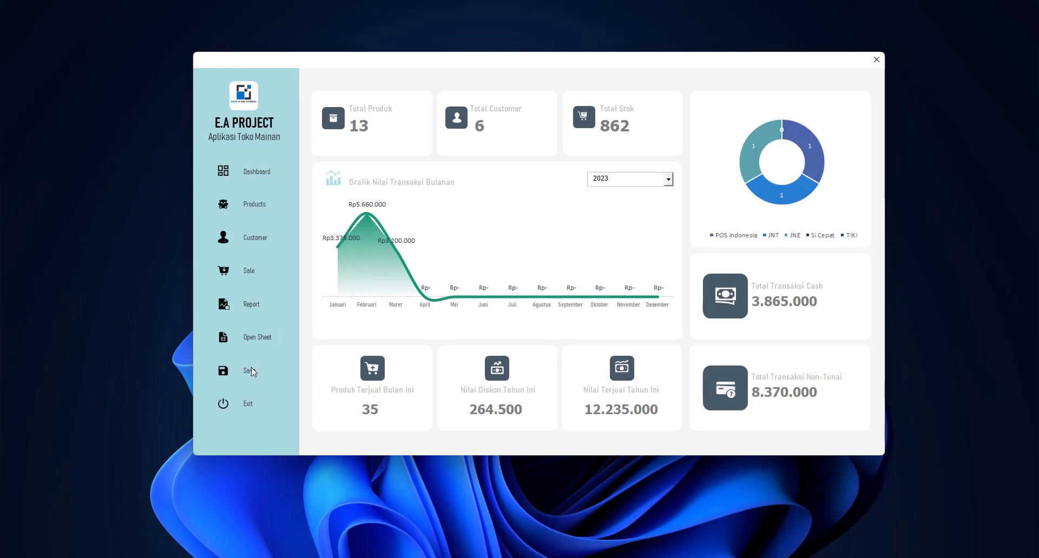
Exit the cashier application and open the recent file ExportNumber5.xlsx from File Explorer
click(248, 406)
click(519, 324)
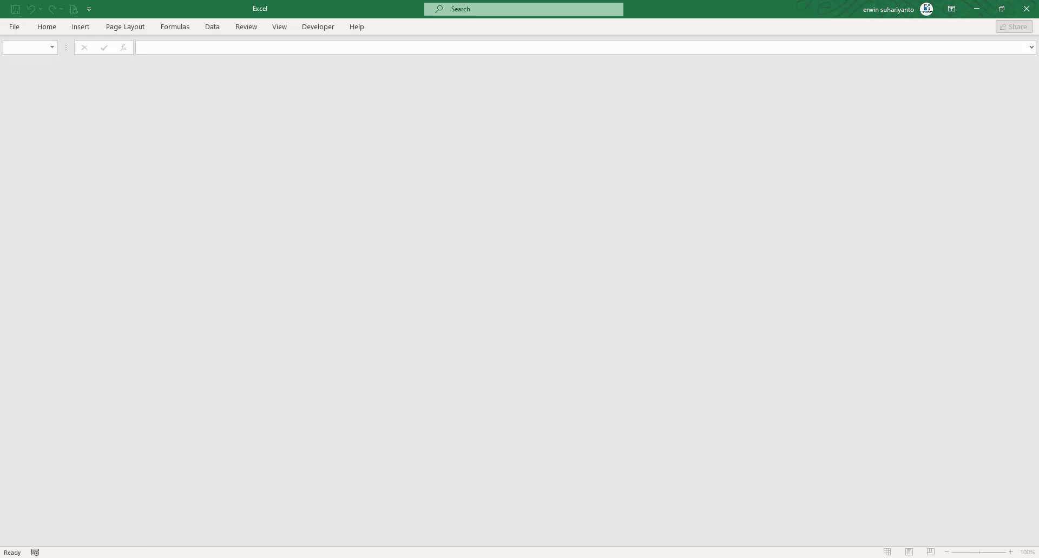
key(super+e)
click(402, 201)
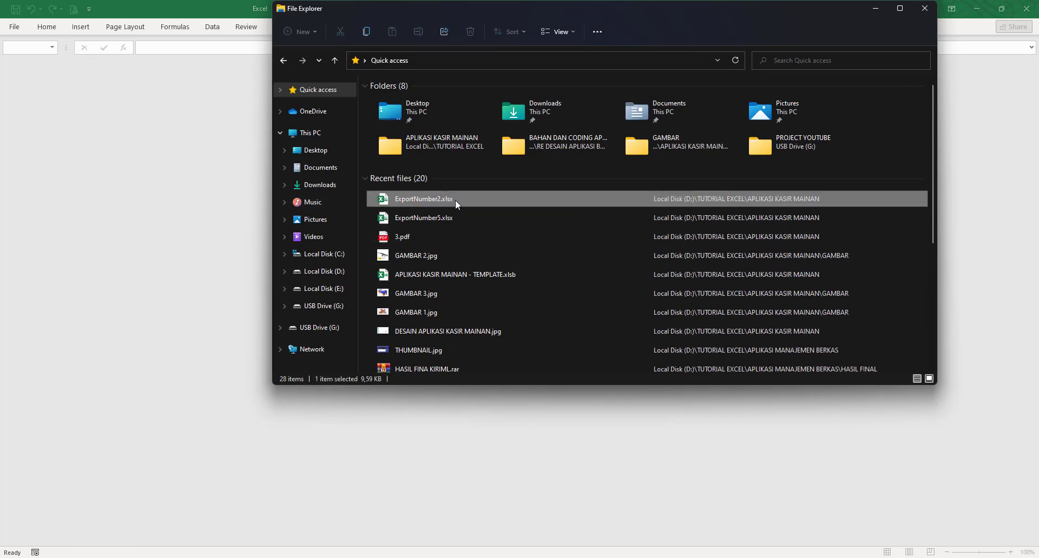
double_click(426, 216)
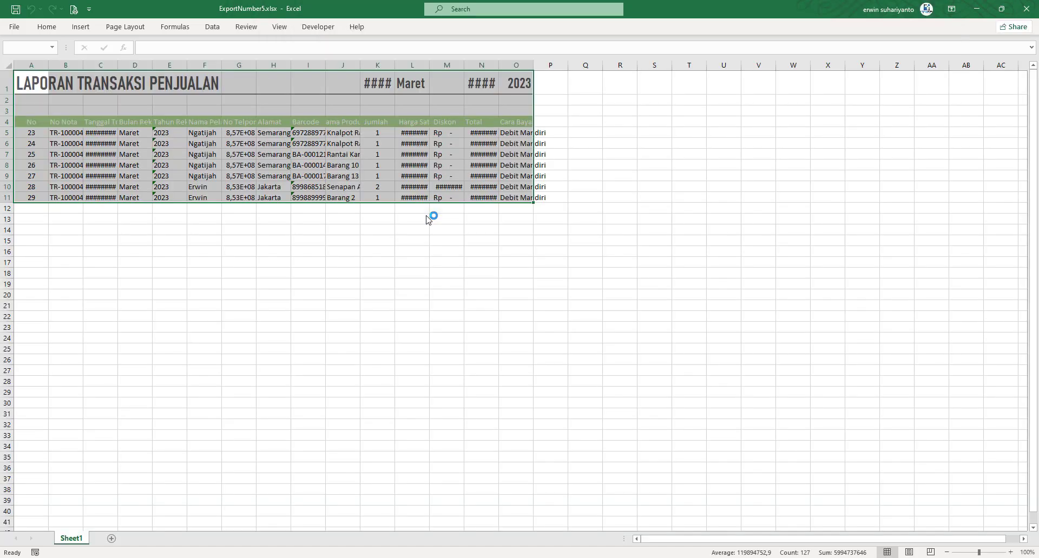
Autofit columns A to O of the exported sales transaction report and narrow column A to fit its row numbers
click(368, 186)
drag(518, 64, 32, 64)
double_click(48, 65)
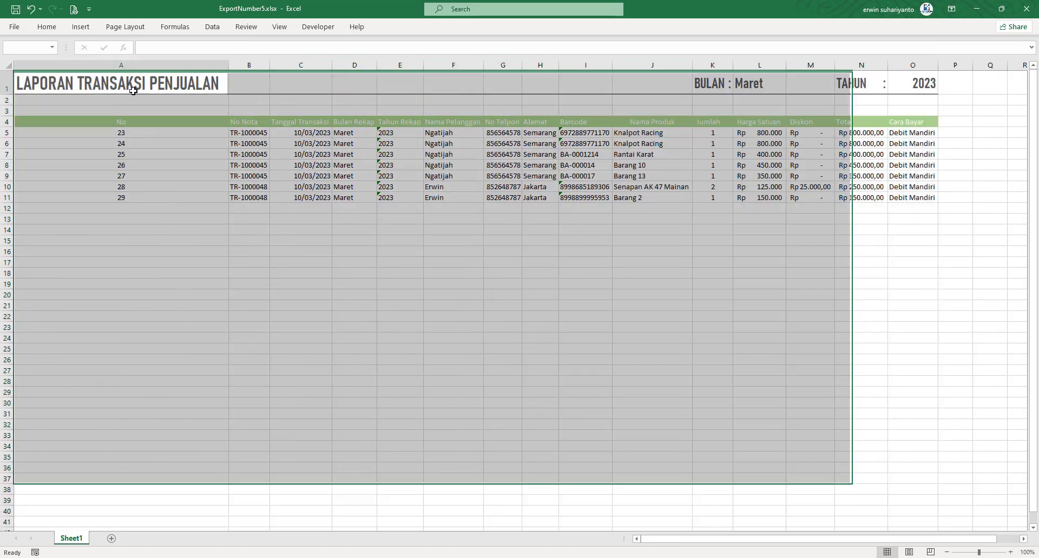
click(132, 90)
drag(228, 65, 43, 65)
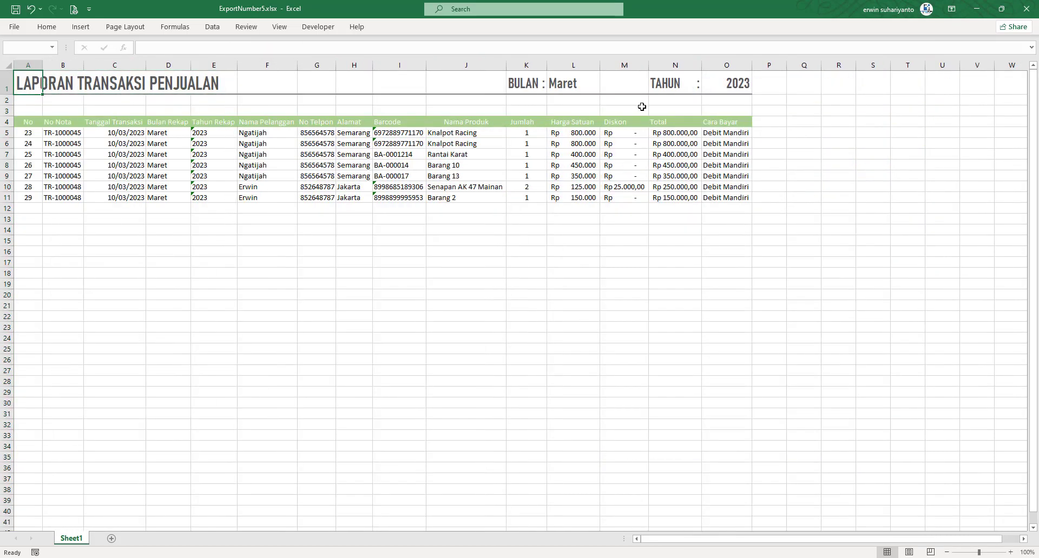
Check the month, year and total cells of the exported transaction report, and save and close the workbook
click(572, 81)
click(746, 93)
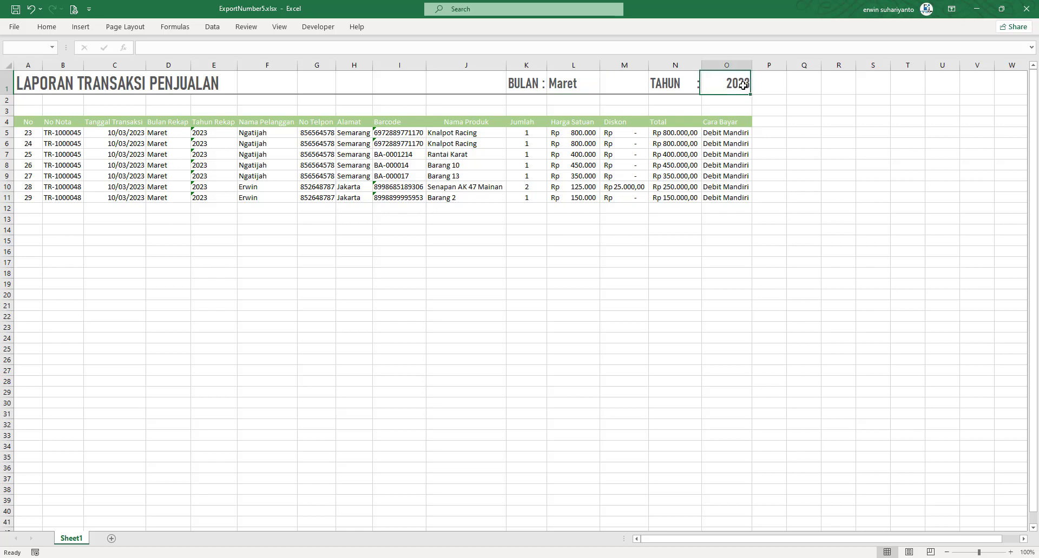
click(666, 162)
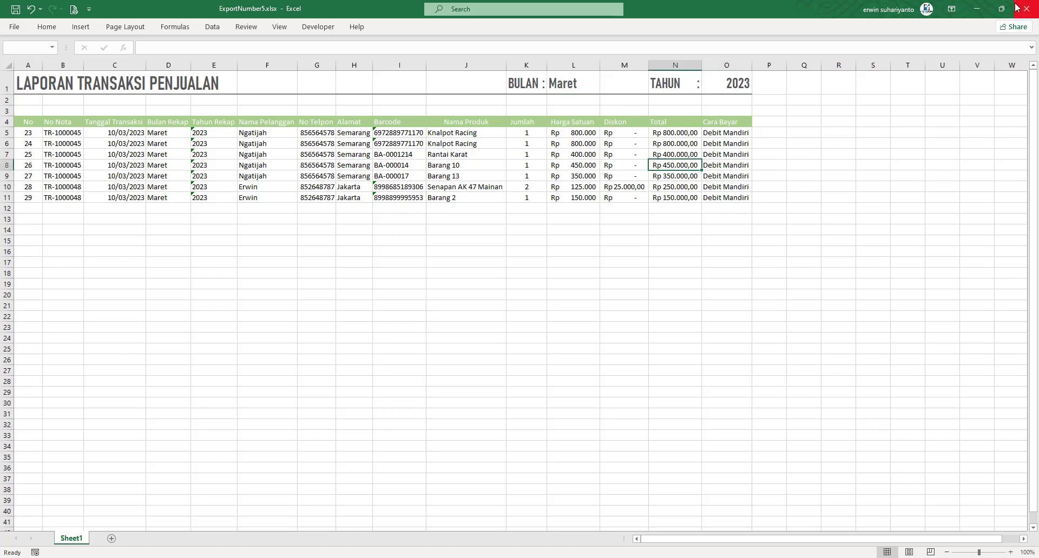
click(7, 10)
click(14, 12)
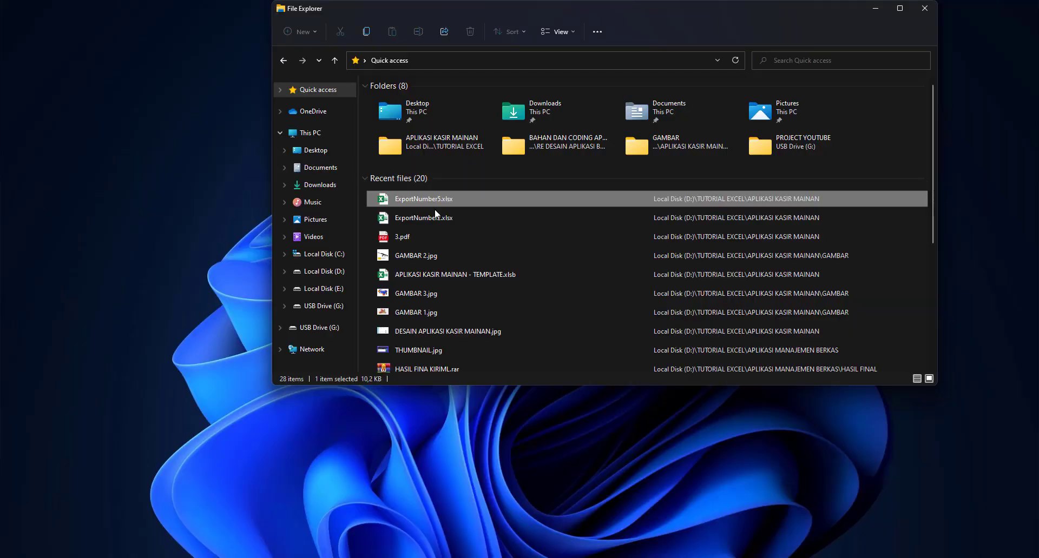
Open ExportNumber2.xlsx from the recent files, autofit columns A to H, and narrow column A to fit its row numbers
click(431, 217)
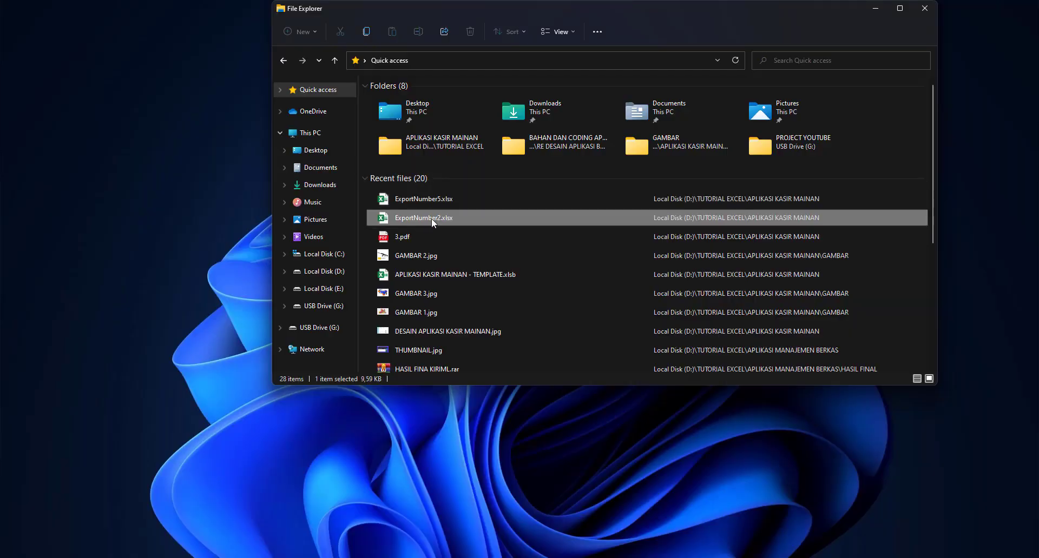
double_click(432, 218)
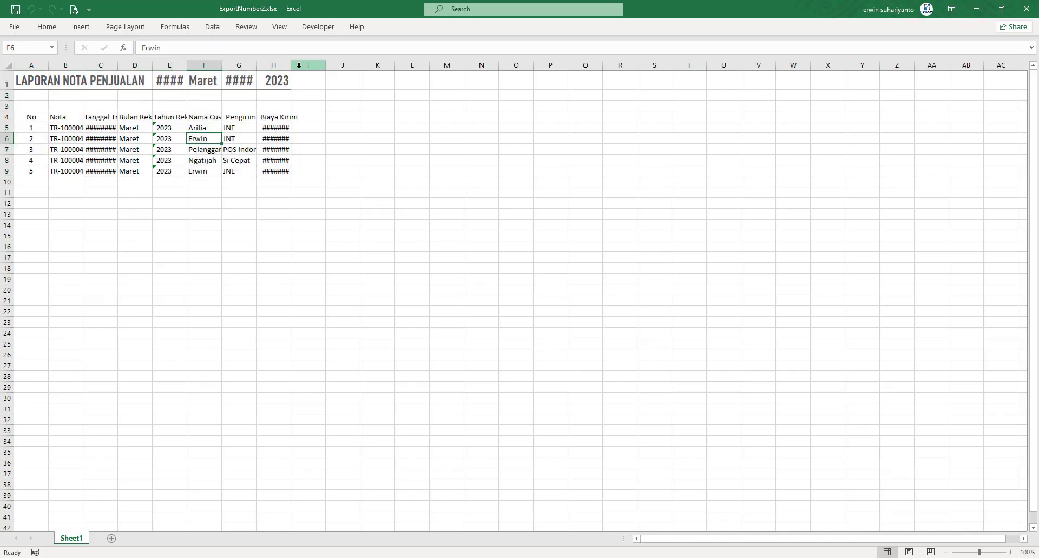
drag(273, 65, 31, 65)
double_click(48, 65)
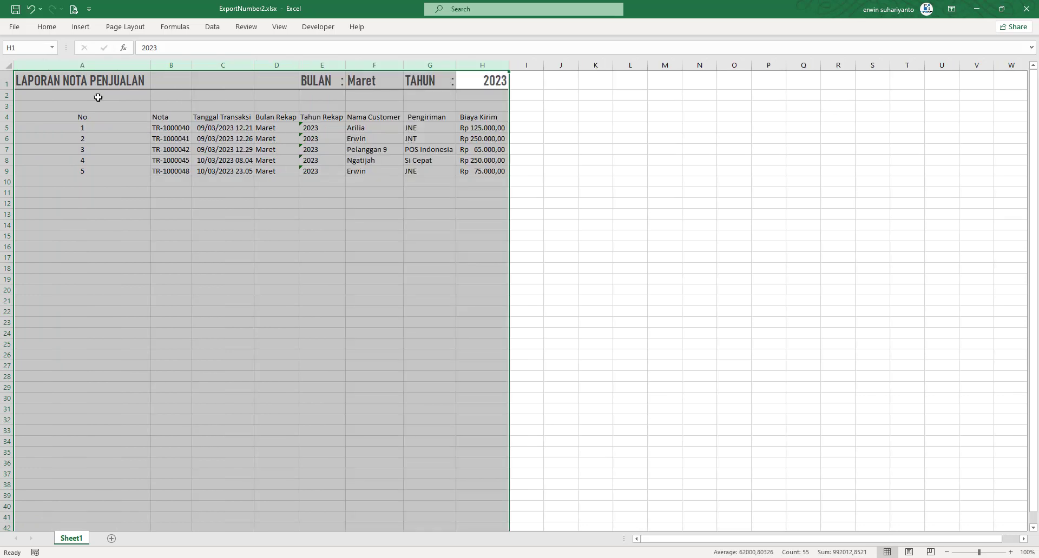
click(98, 103)
drag(151, 65, 32, 65)
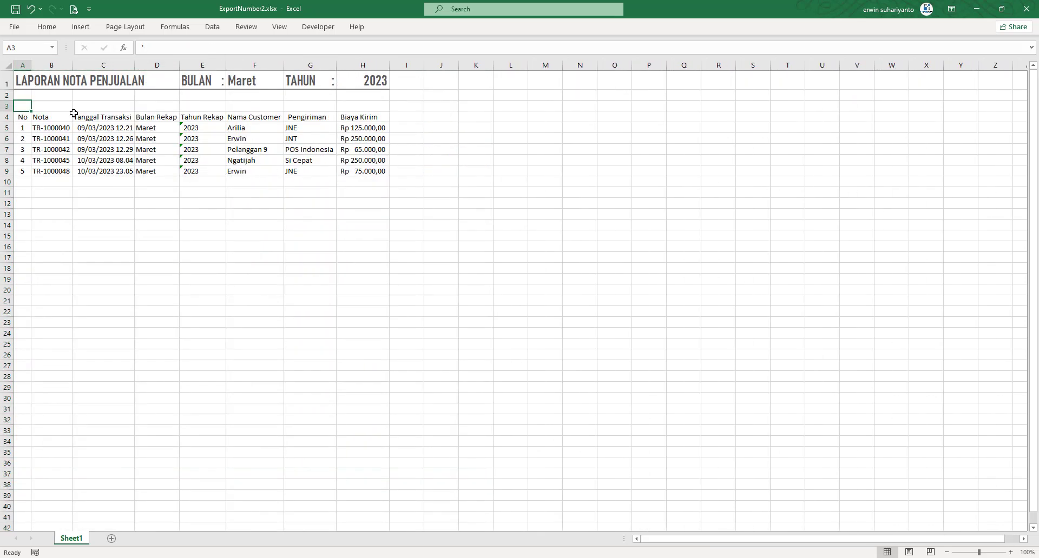
Hide the gridlines in the exported nota report, check its shipping column, and close the workbook
click(105, 147)
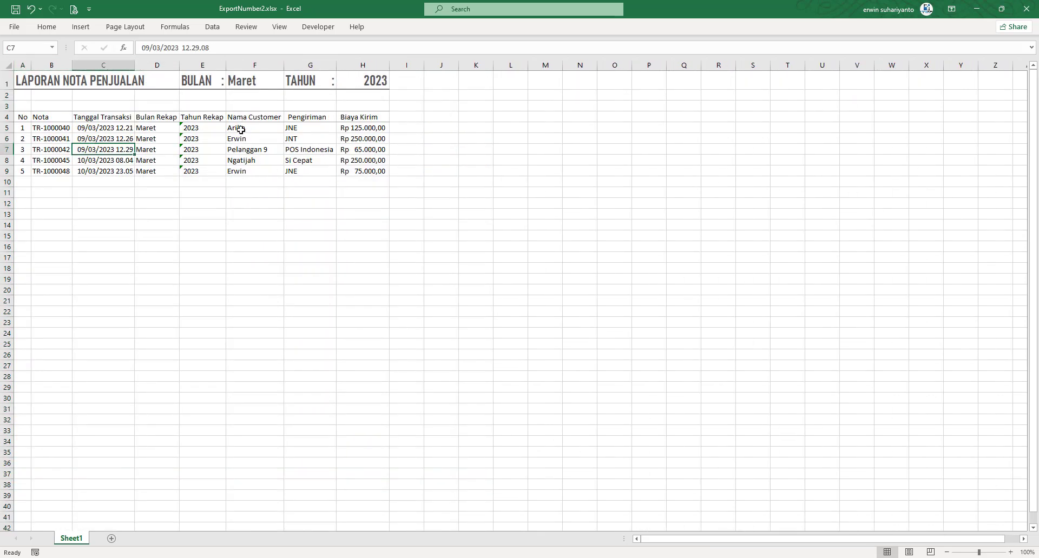
click(279, 26)
click(124, 64)
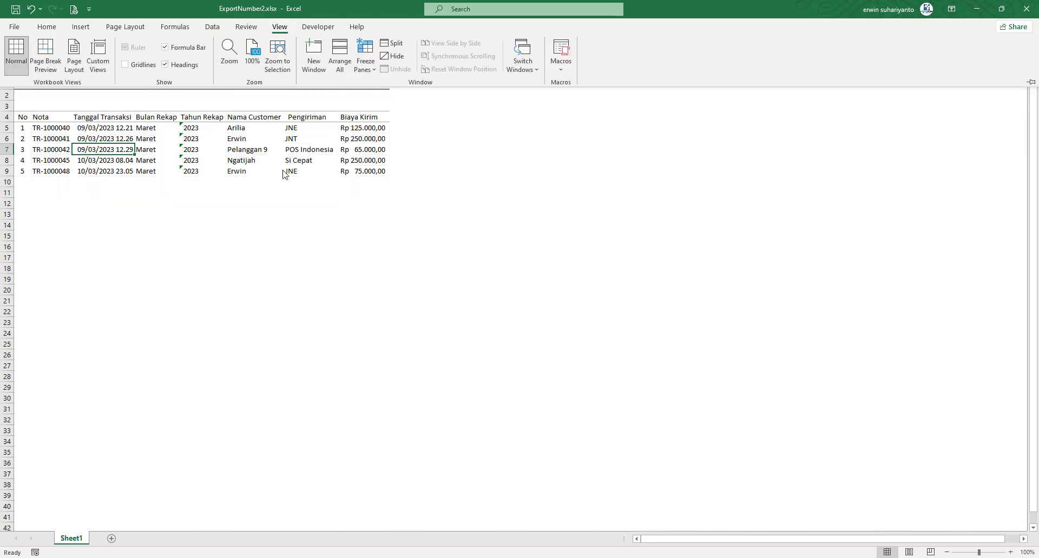
click(355, 150)
click(307, 151)
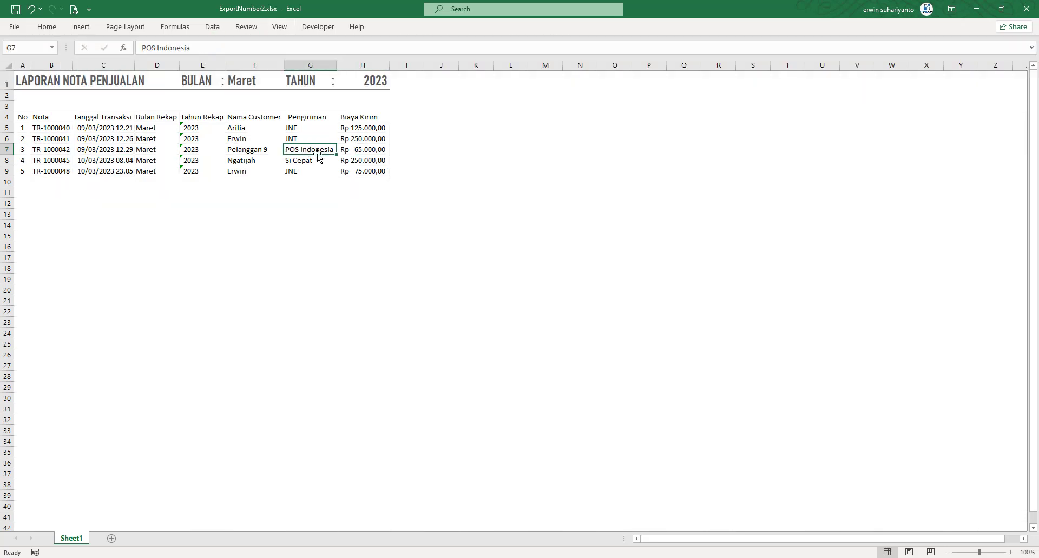
click(1025, 9)
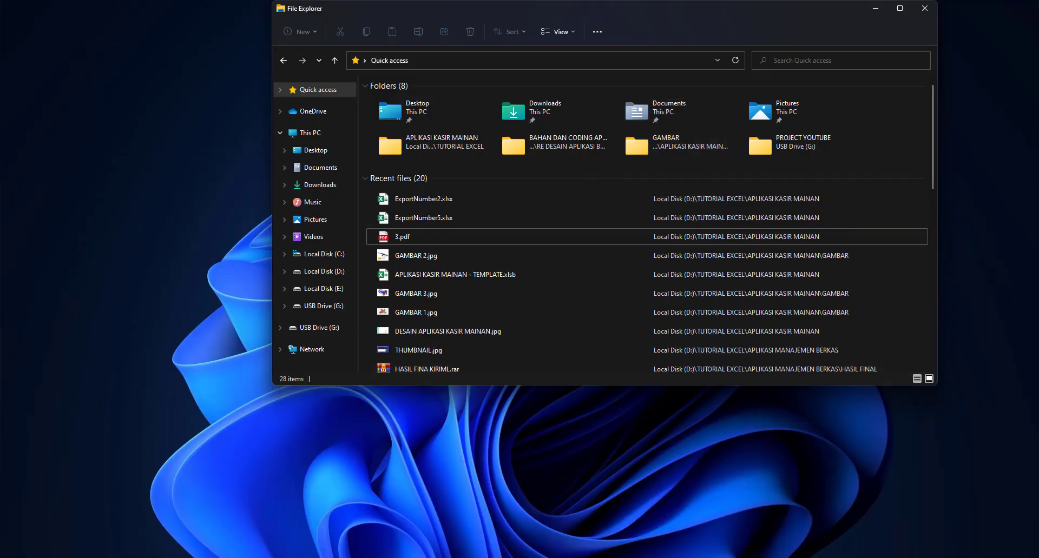
Start Excel and reopen the recent workbook APLIKASI KASIR MAINAN - TEMPLATE.xlsb from drive D
click(537, 557)
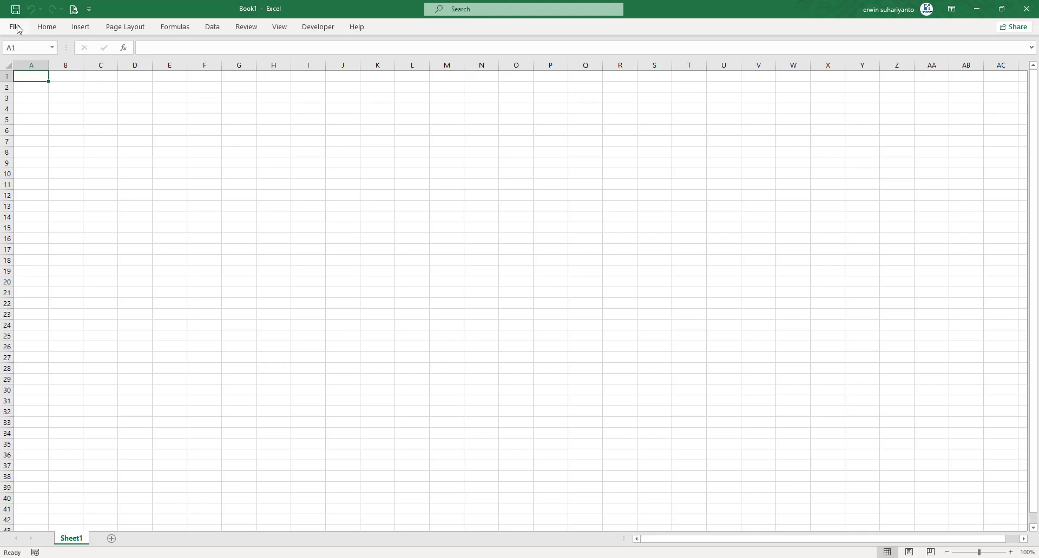
click(16, 27)
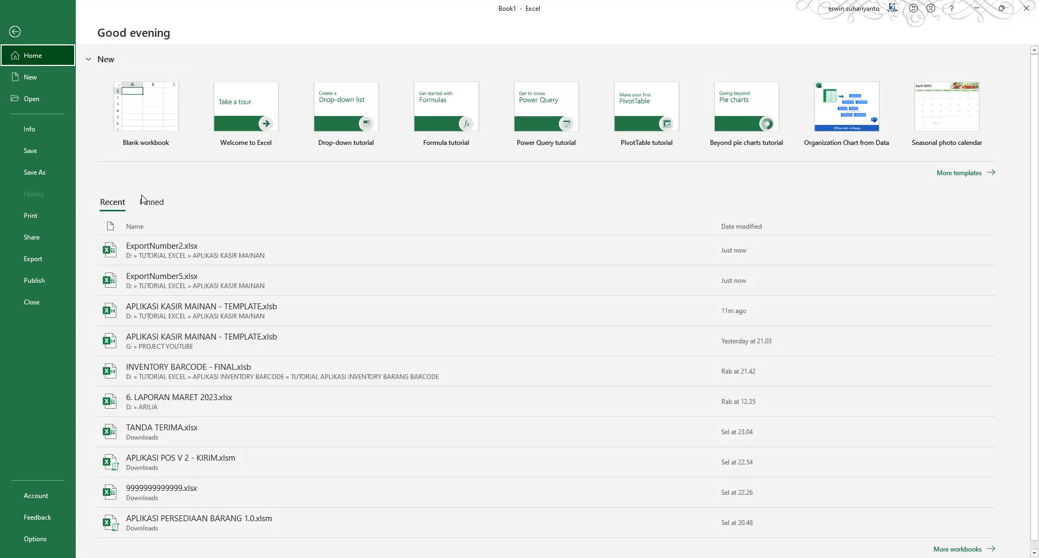
click(160, 307)
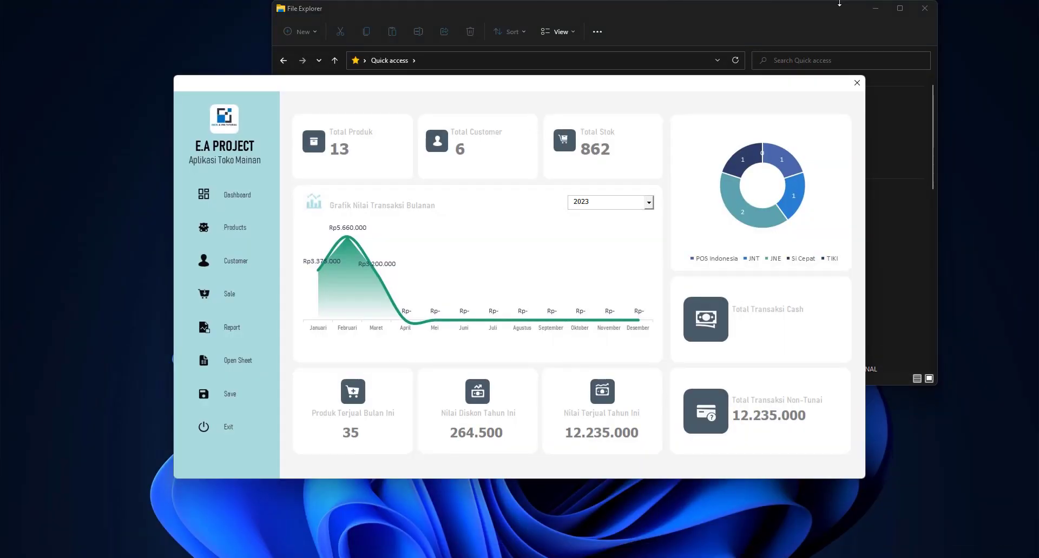
Minimize File Explorer and reposition the cashier dashboard window higher on the desktop
click(839, 3)
click(875, 8)
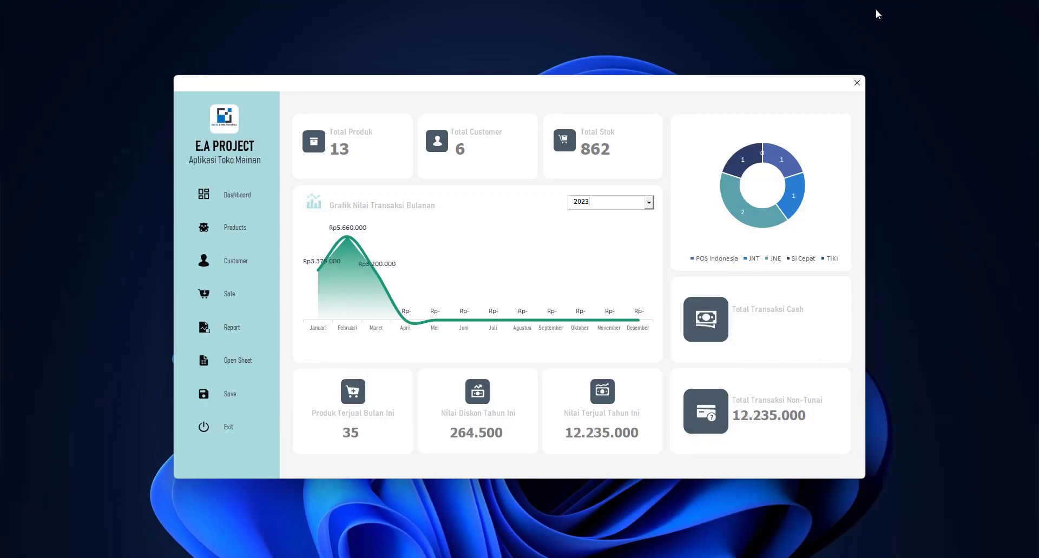
drag(745, 91, 762, 63)
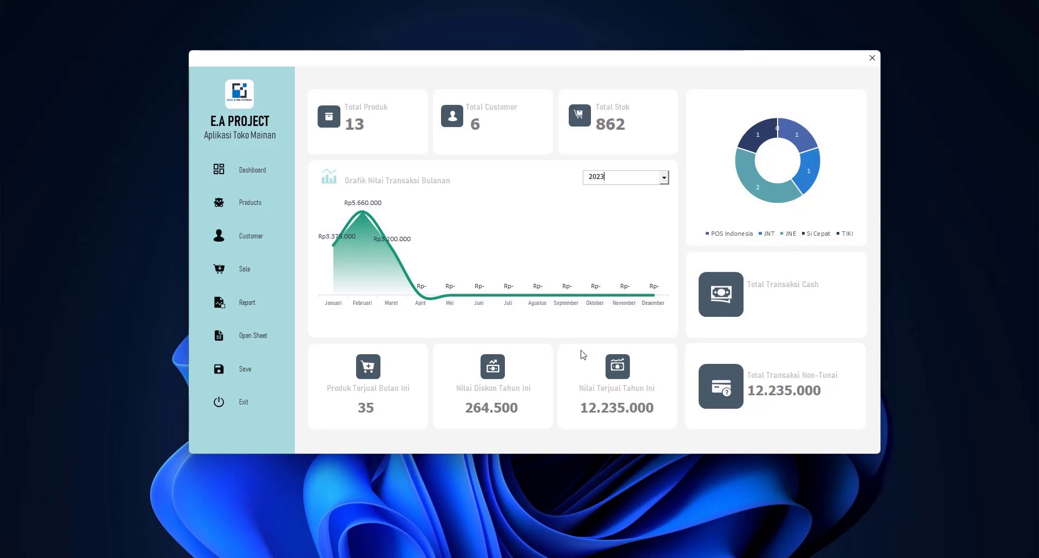
drag(457, 61, 445, 60)
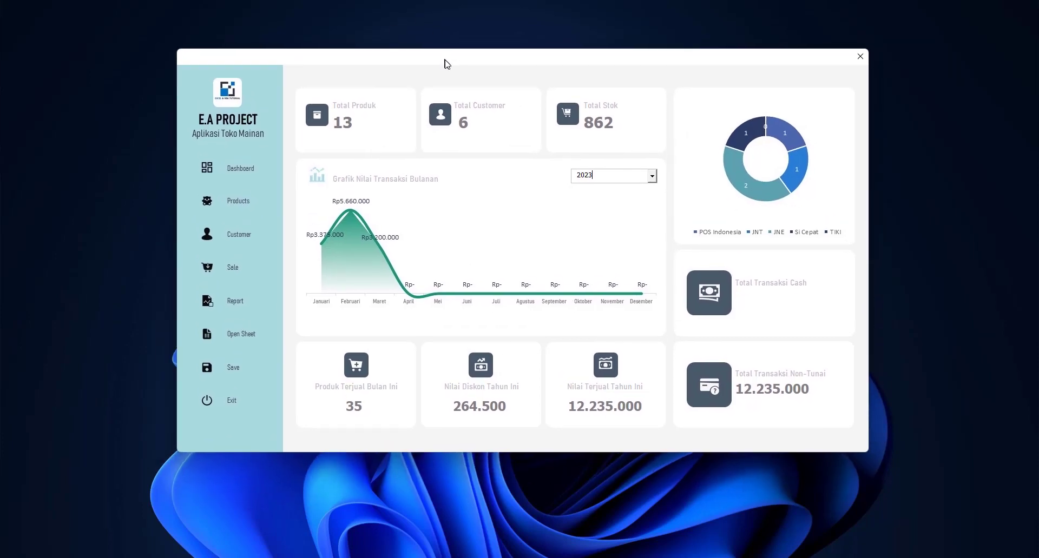